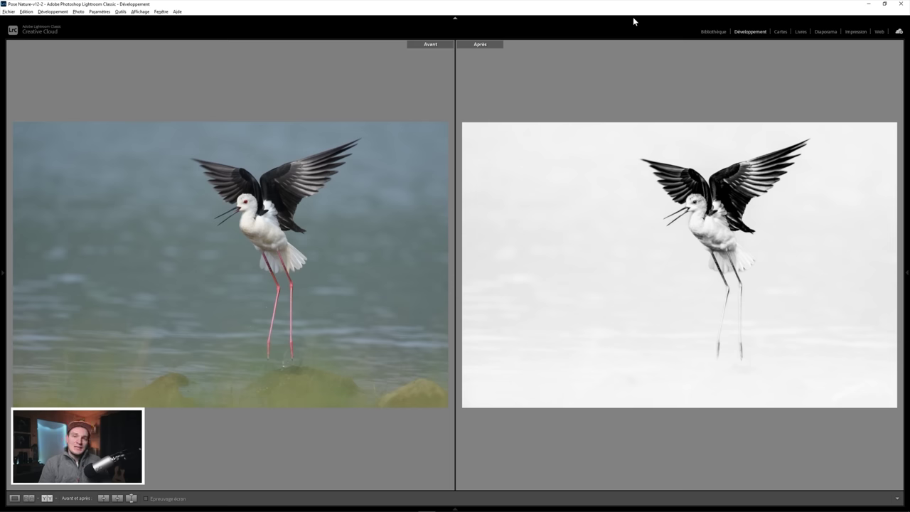
Reset all Develop edits so the stilt photo is back to its original colour version.
click(907, 272)
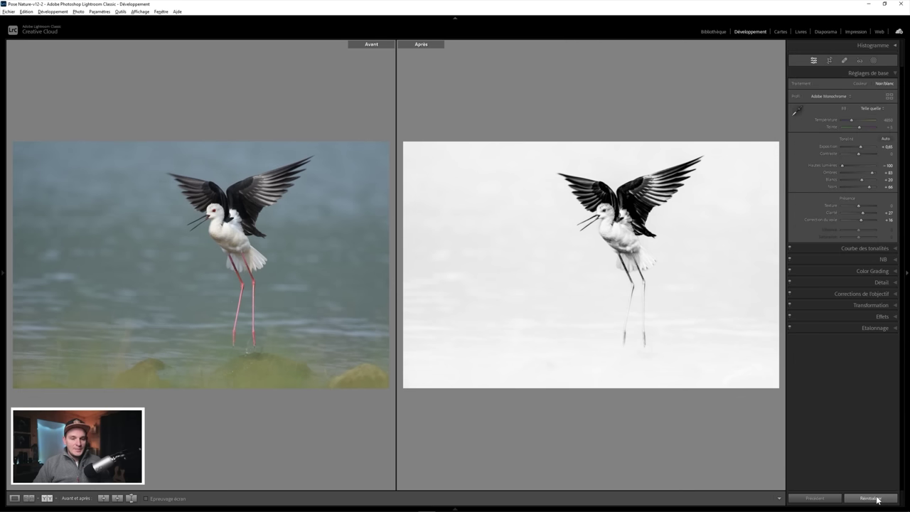
click(872, 498)
Brighten the stilt photo: exposure +0.76, highlights −72, shadows and blacks +100.
key(y)
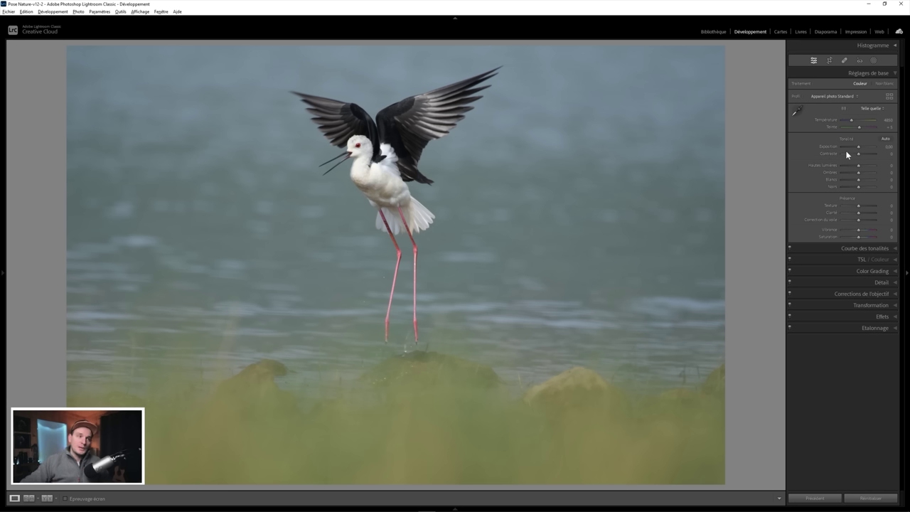
drag(857, 146, 862, 147)
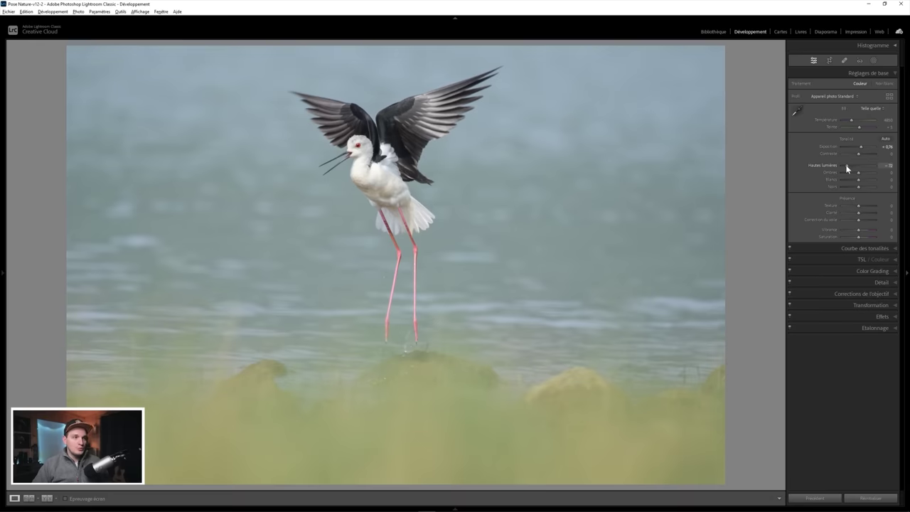
mouse_move(859, 172)
mouse_down()
mouse_move(886, 174)
mouse_move(875, 188)
mouse_up()
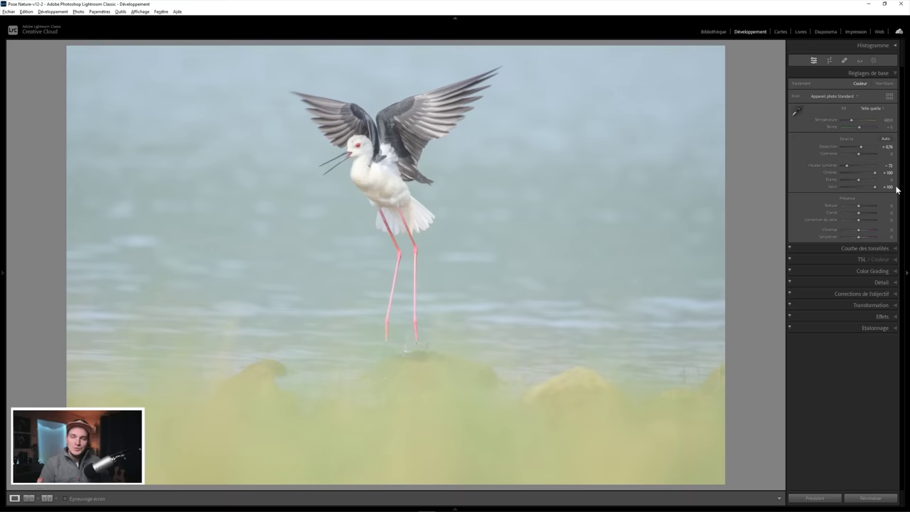
Convert the photo to black and white (Adobe Monochrome) with contrast −39.
click(880, 85)
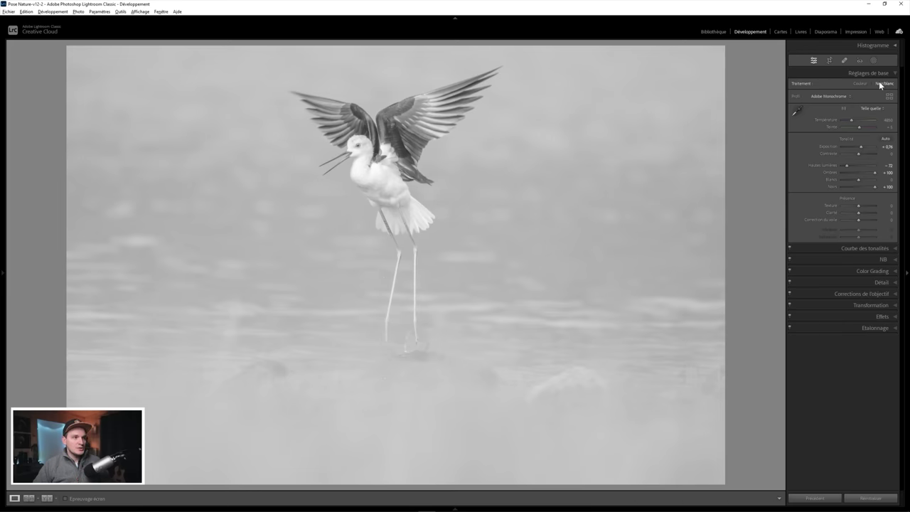
drag(859, 154, 857, 154)
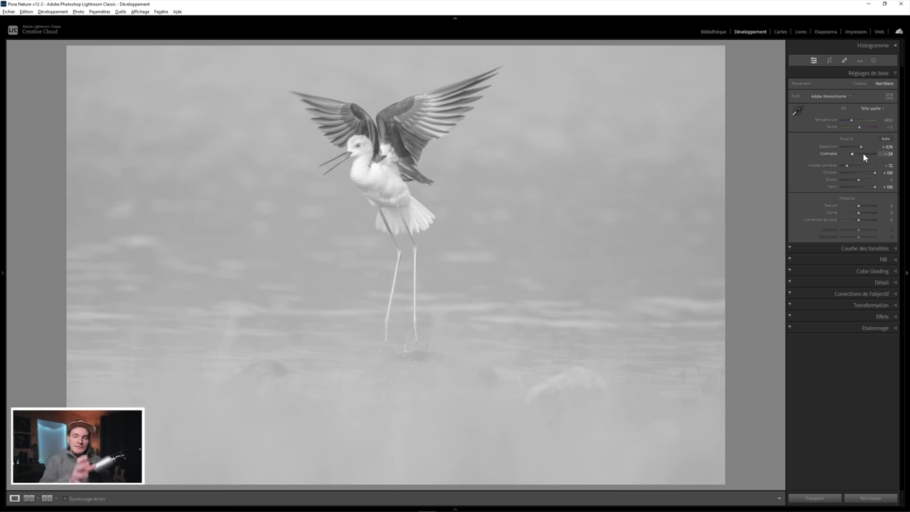
click(873, 61)
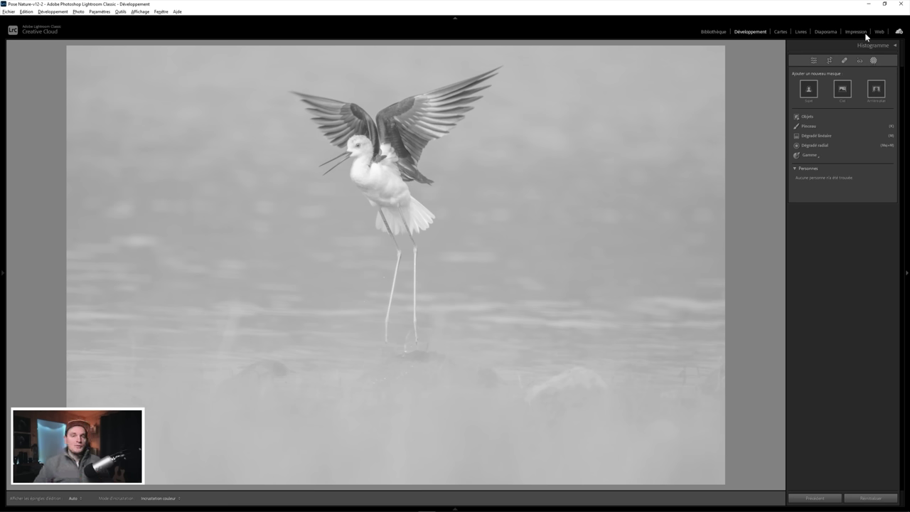
Create a subject mask covering the bird and name it 'Sujet'.
click(808, 90)
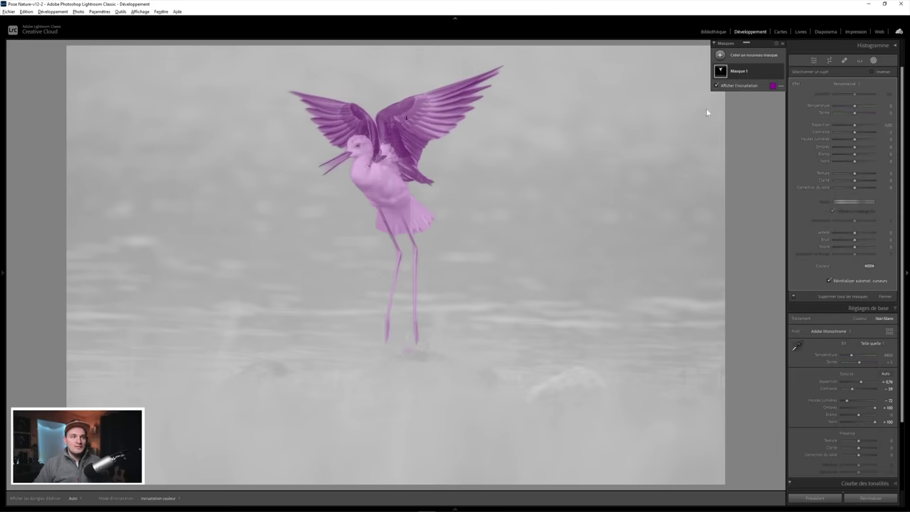
double_click(739, 72)
text(Sujet)
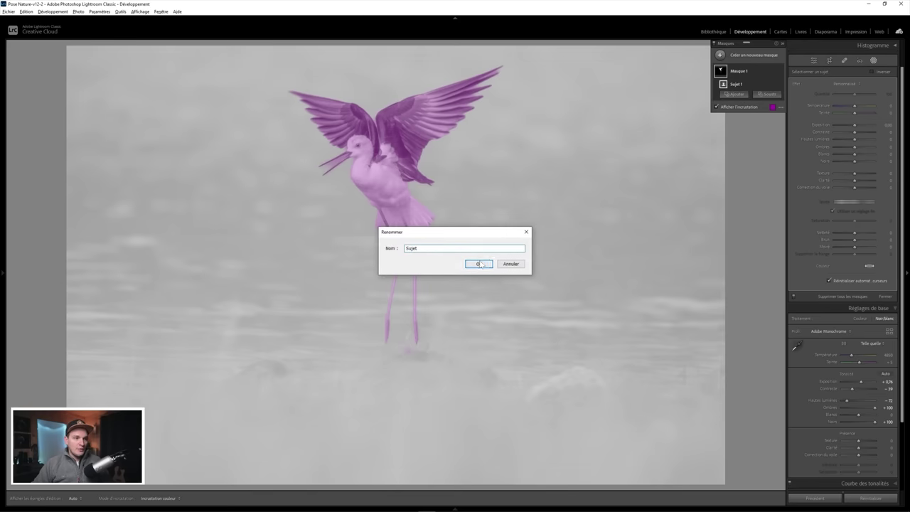
click(479, 264)
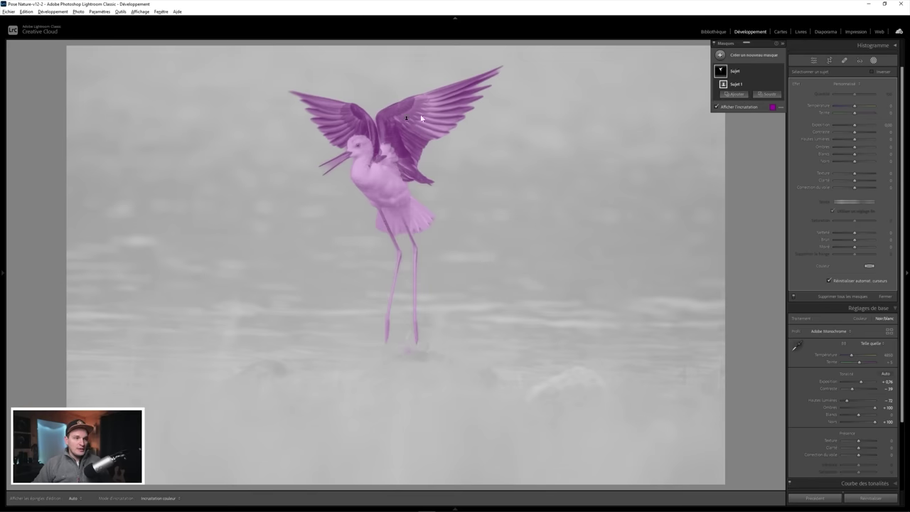
Zoom in and centre on the bird's body to inspect the Sujet mask.
click(355, 168)
drag(330, 181, 421, 200)
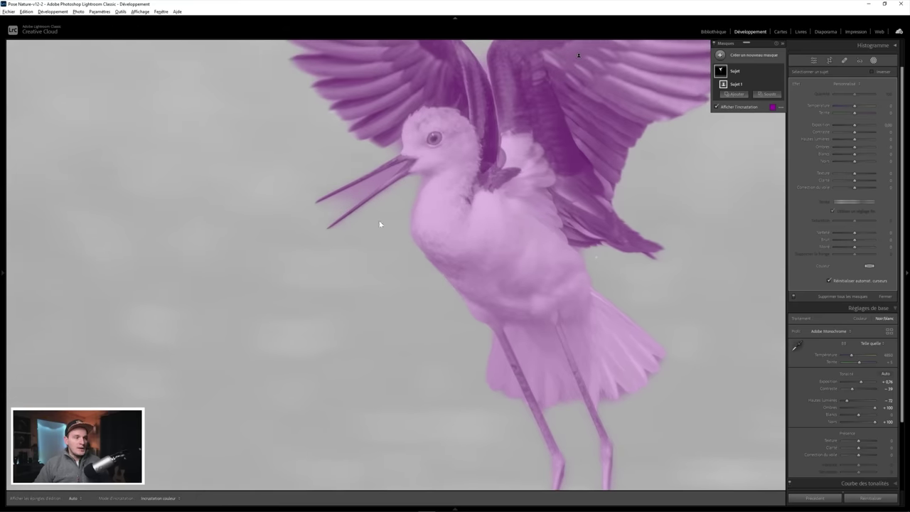
click(770, 95)
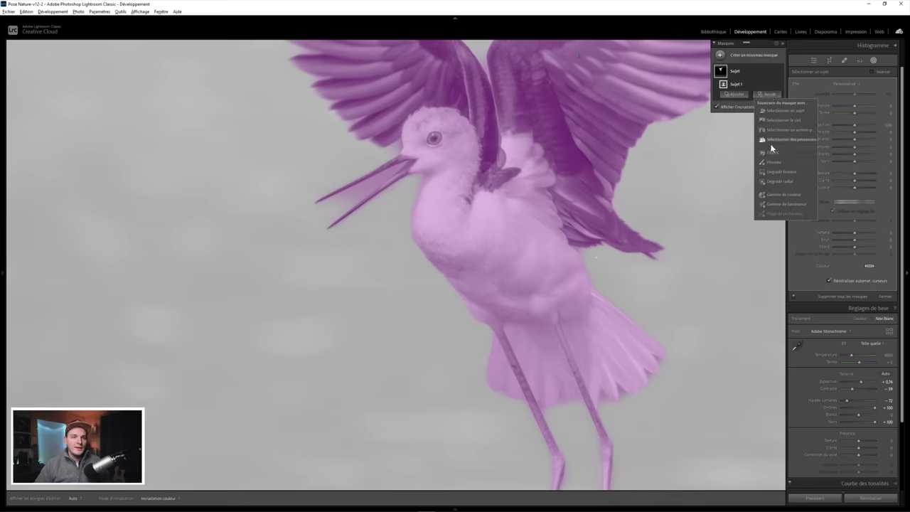
Brush-subtract the stray Sujet mask areas at the beak gap and below the feet, then zoom out.
click(746, 162)
scroll(353, 197, down, 2)
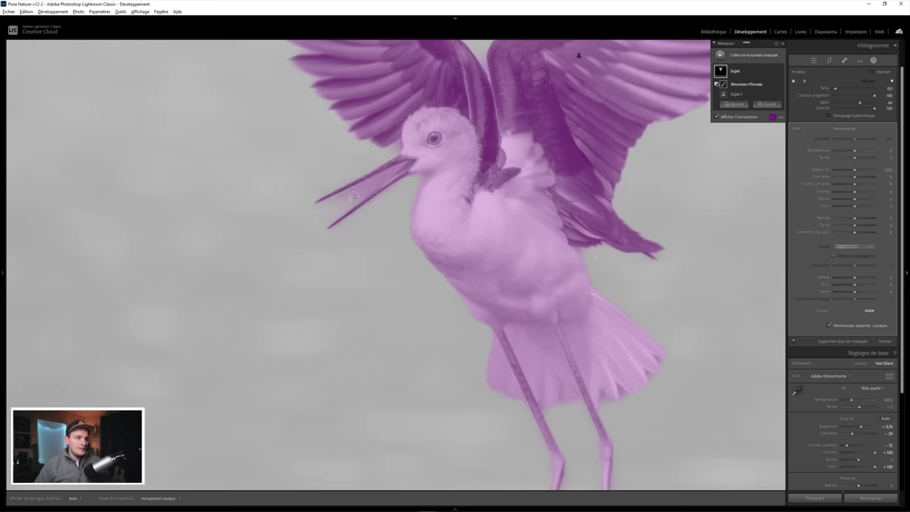
key(h)
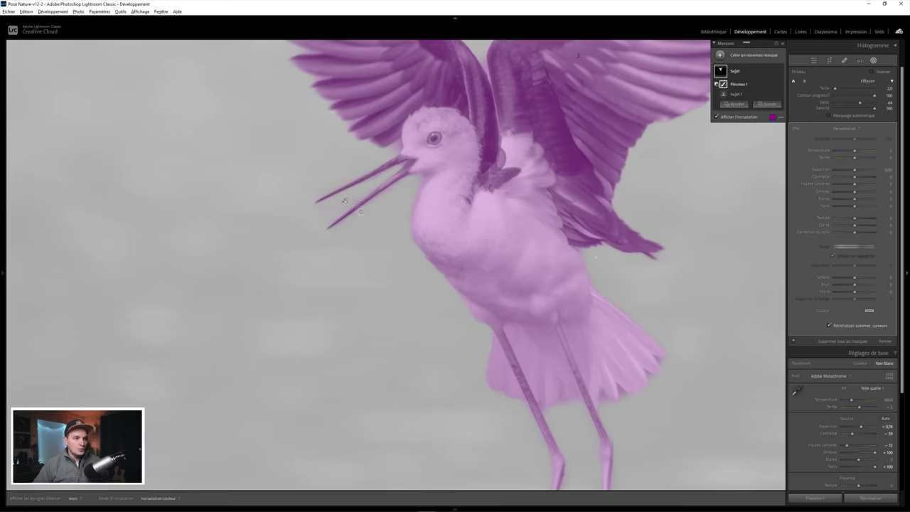
drag(618, 427, 465, 132)
mouse_move(446, 168)
mouse_down()
mouse_move(429, 232)
mouse_move(432, 186)
mouse_up()
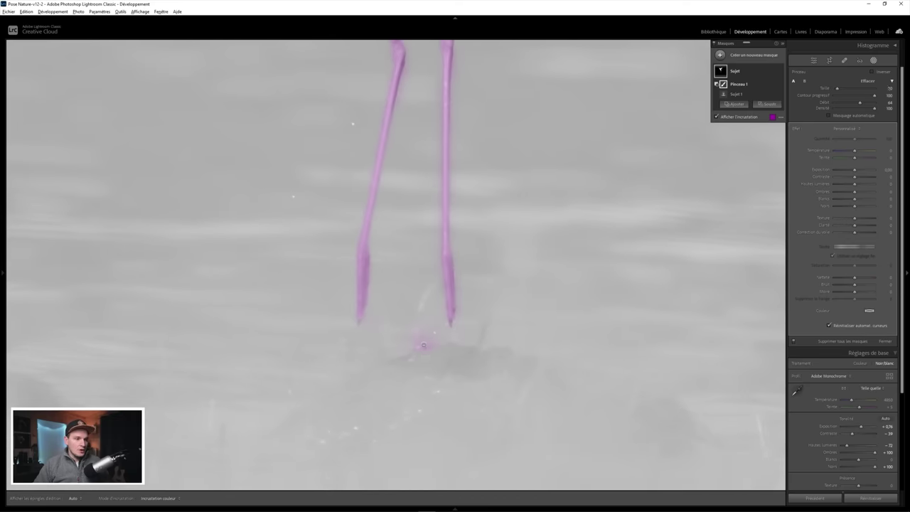
key(h)
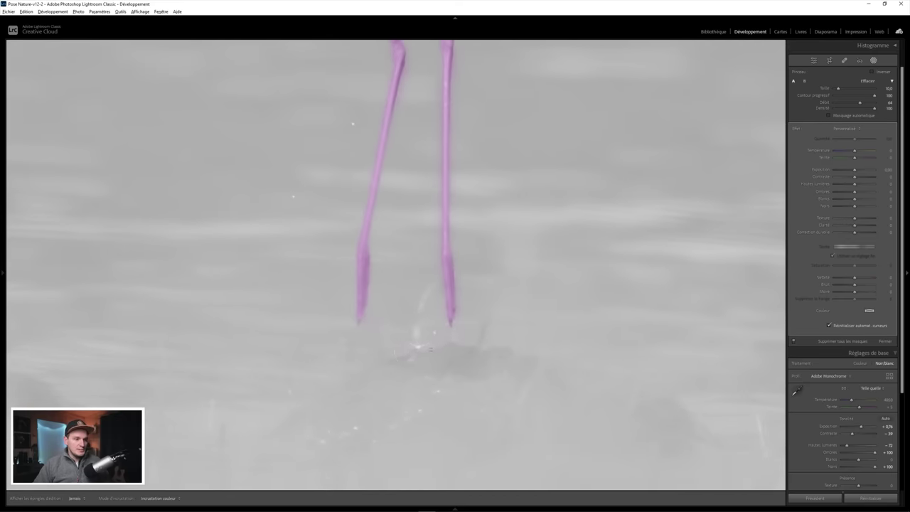
key(h)
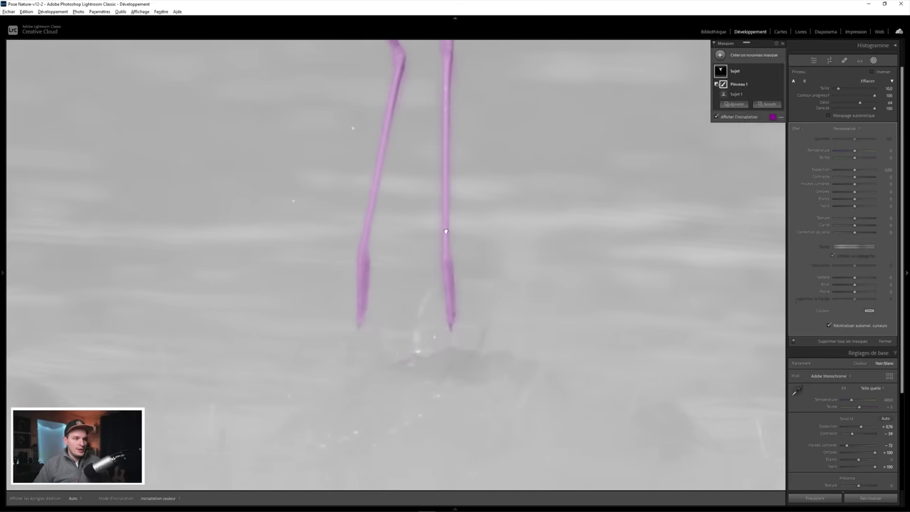
key(z)
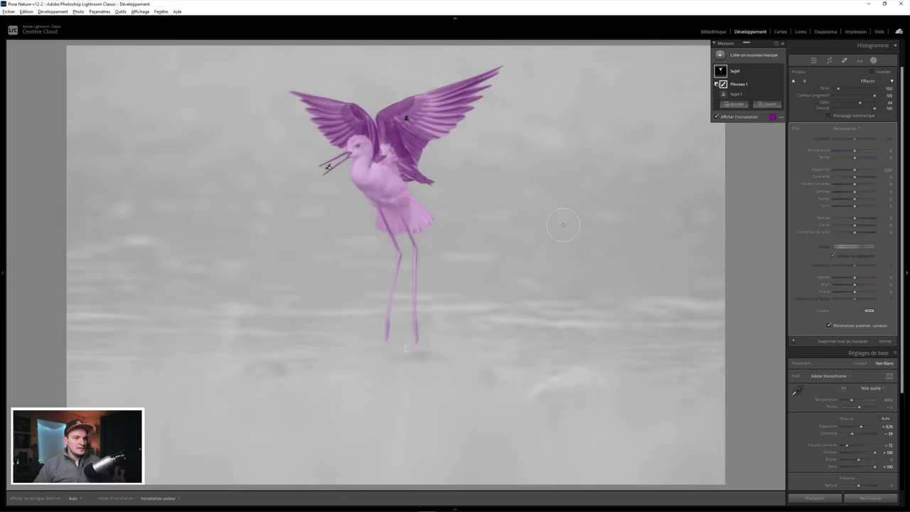
mouse_move(747, 71)
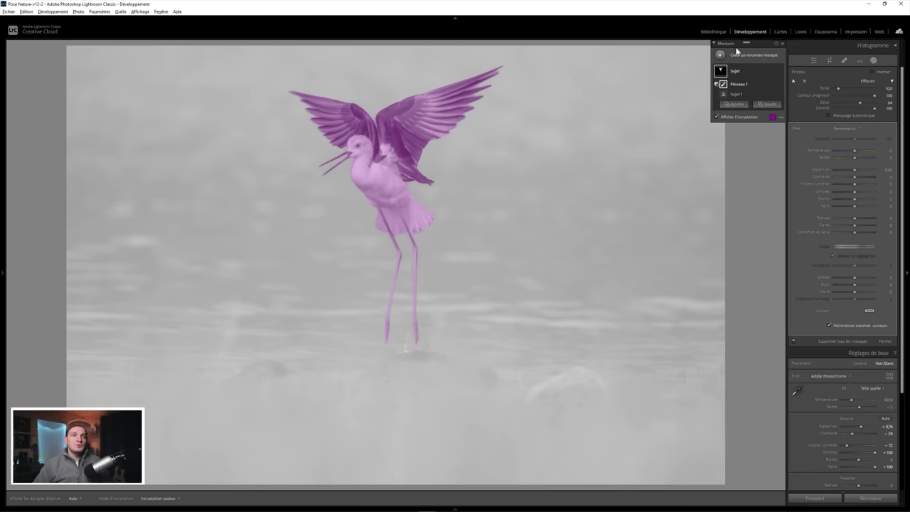
Duplicate the Sujet mask.
click(738, 57)
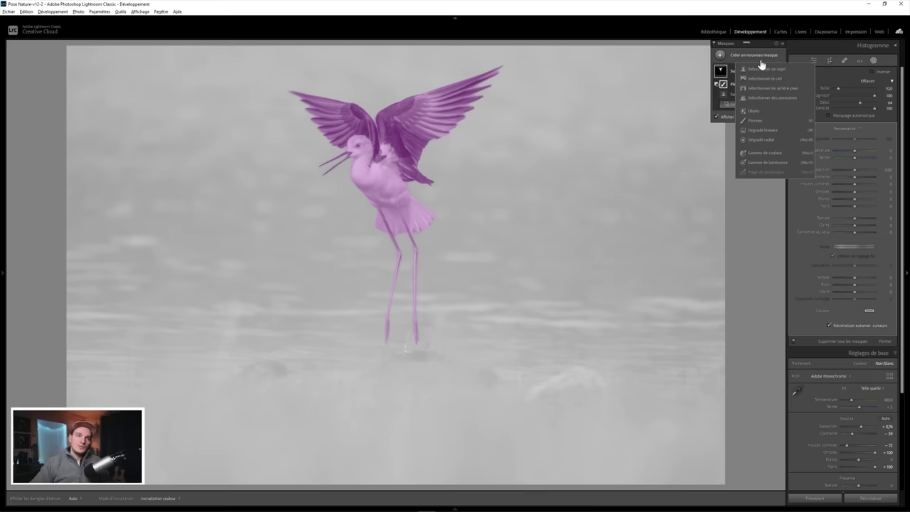
click(739, 49)
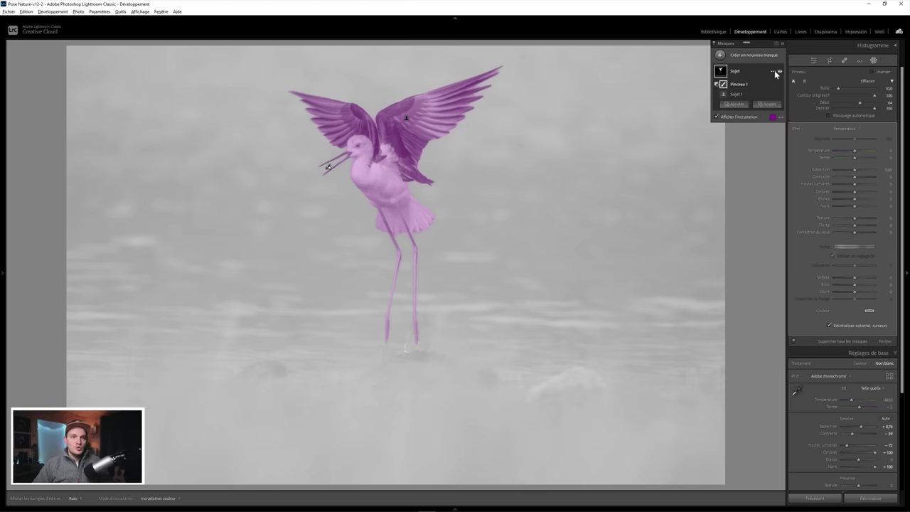
click(772, 74)
click(773, 74)
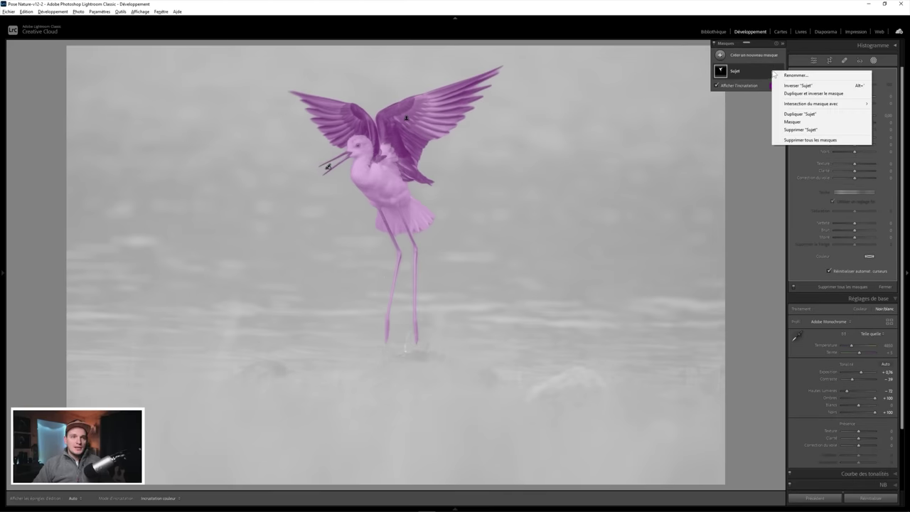
click(805, 114)
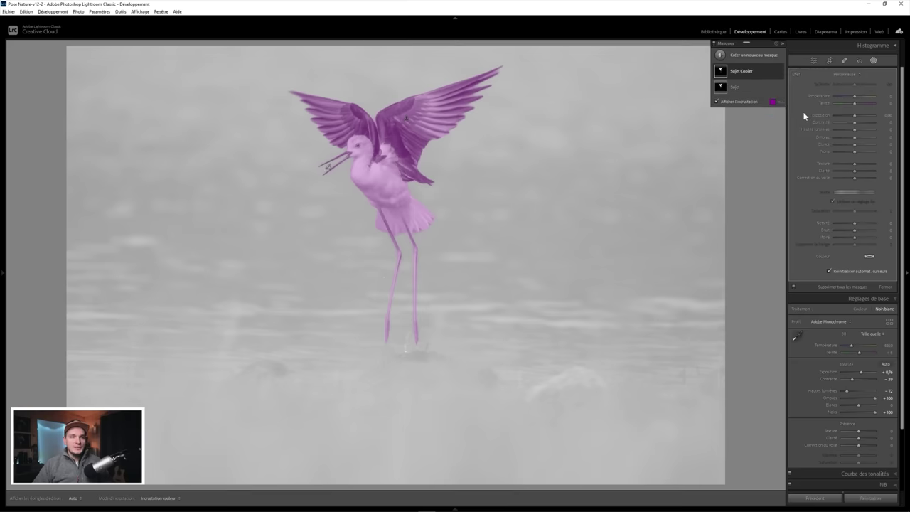
Invert the copy, rename it 'Arrière-plan', and reselect the Sujet mask.
mouse_move(747, 71)
click(774, 72)
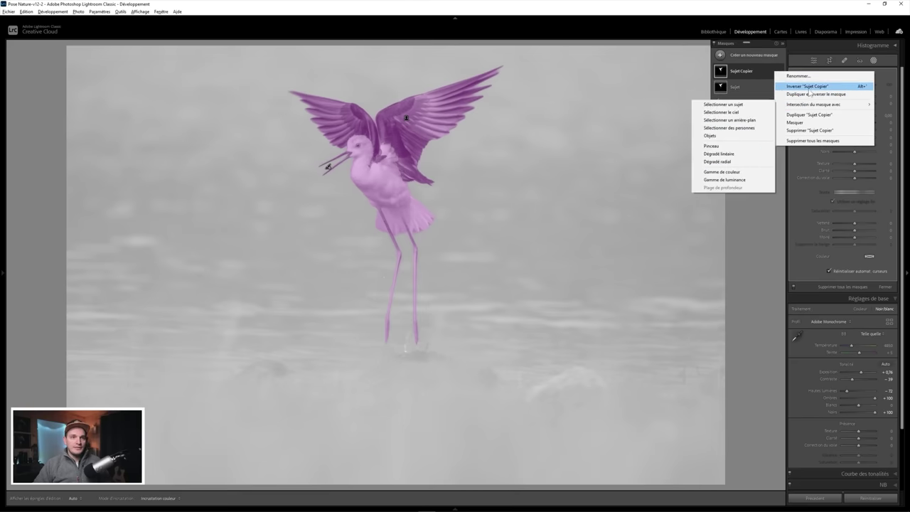
click(808, 88)
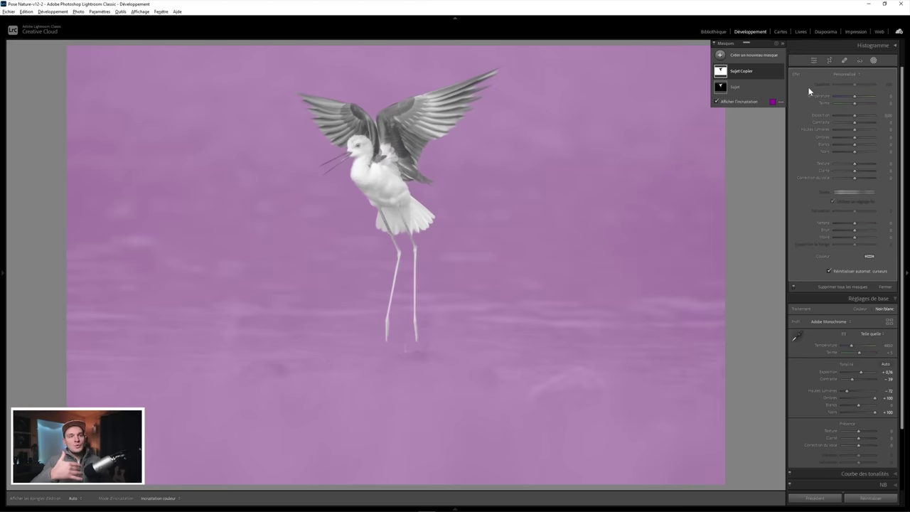
double_click(740, 71)
text(Arrière-plan)
key(Return)
key(z)
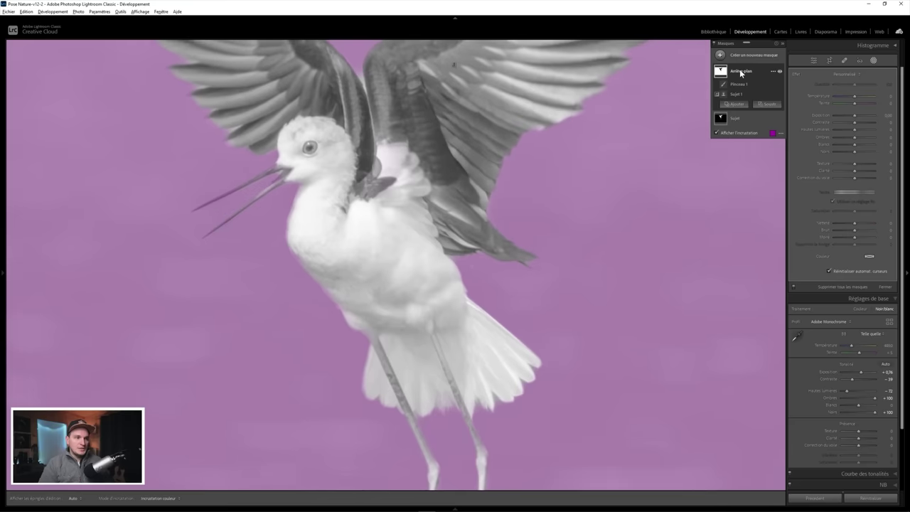
key(z)
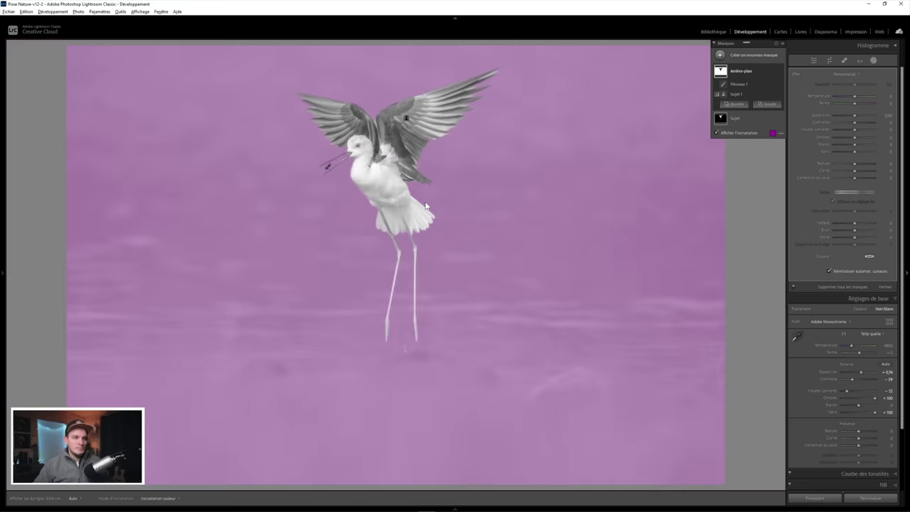
click(755, 120)
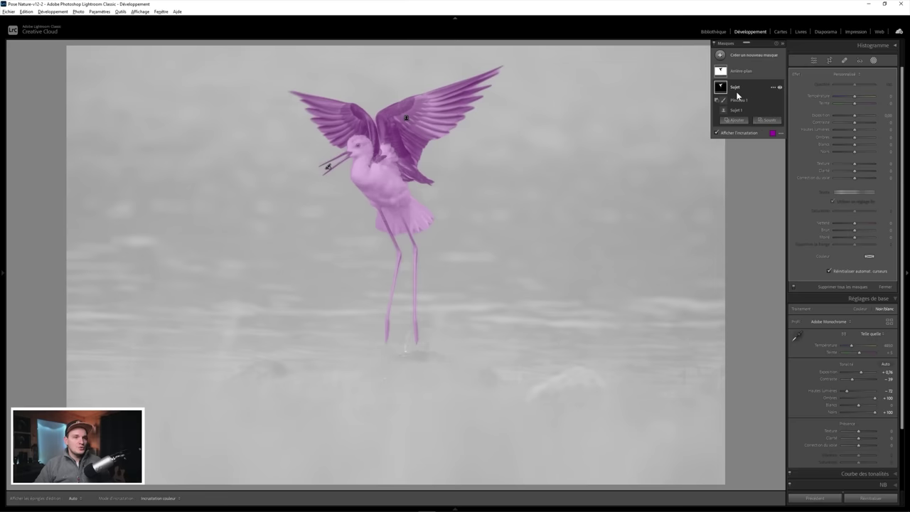
Hide the mask overlay and deepen the Sujet mask's blacks to −78, adjusting exposure.
click(716, 132)
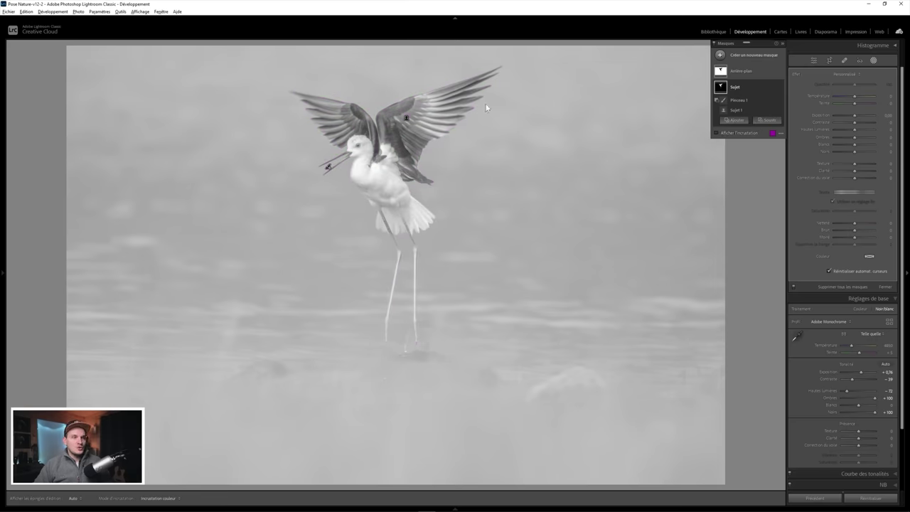
drag(848, 154, 842, 157)
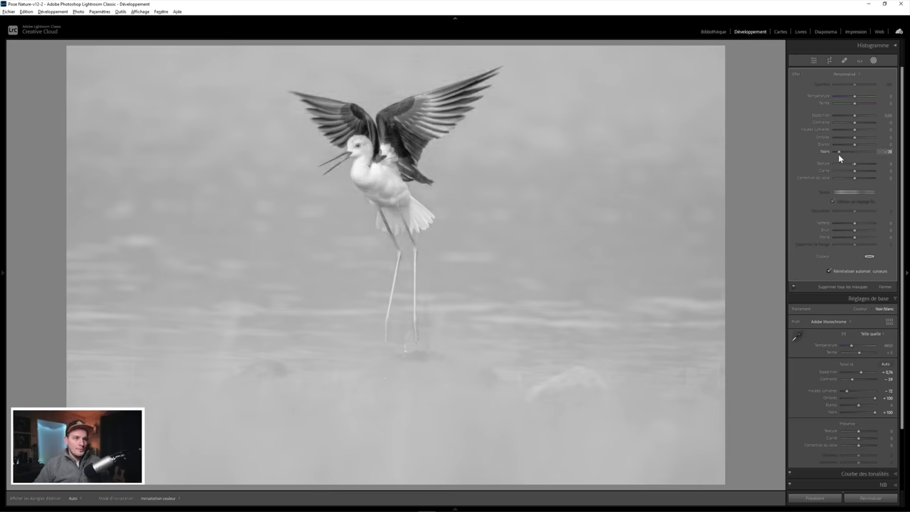
drag(854, 116, 842, 130)
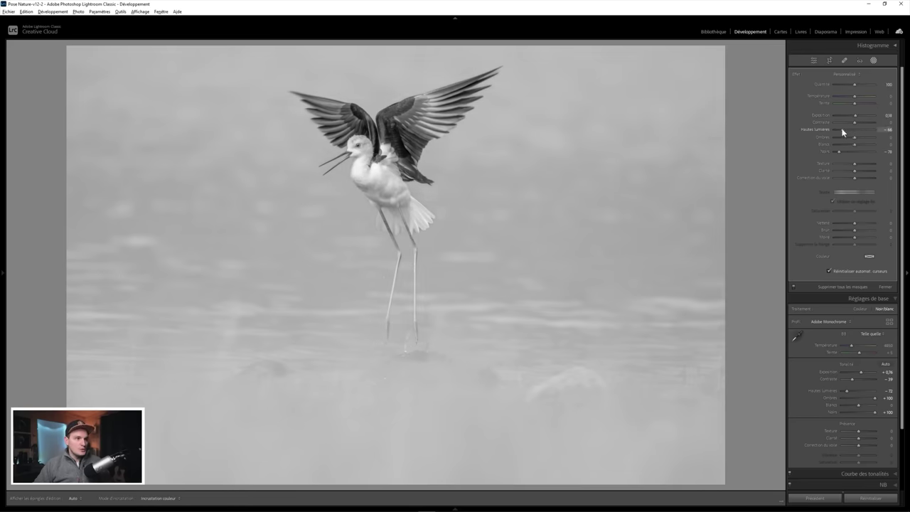
scroll(358, 166, up, 2)
scroll(359, 166, up, 1)
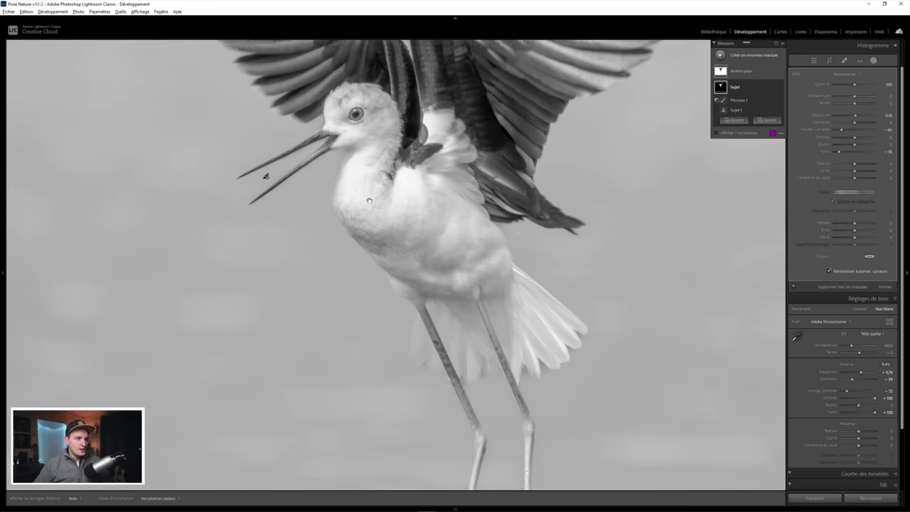
scroll(359, 166, up, 1)
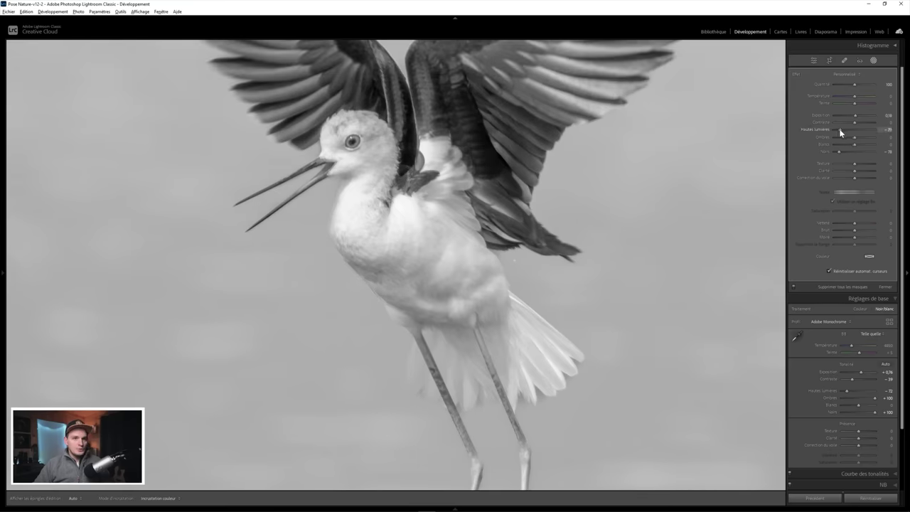
Give the Sujet mask contrast 57 and clarity 46, then fine-tune its exposure.
drag(855, 122, 865, 124)
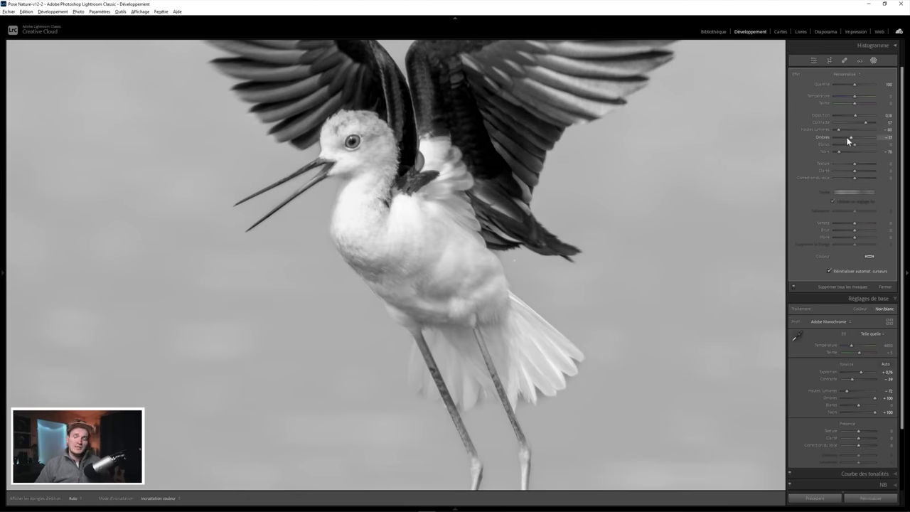
mouse_move(427, 263)
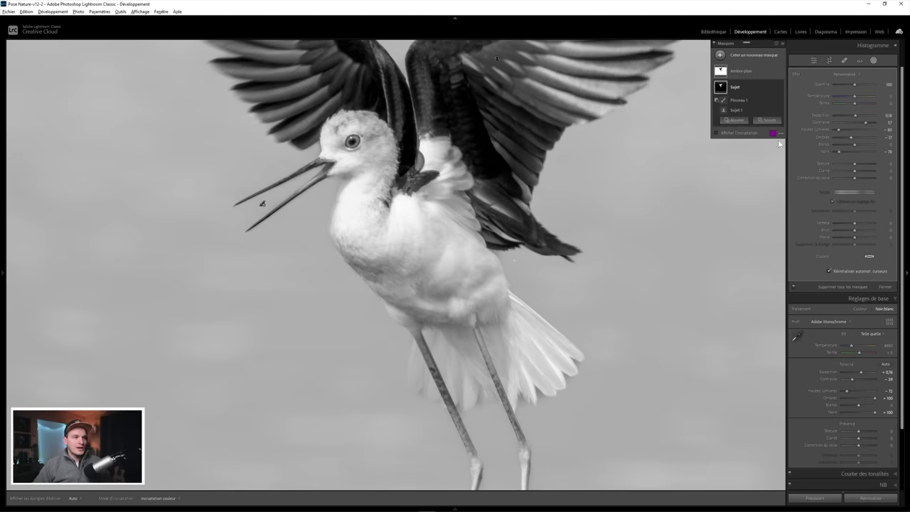
drag(854, 172, 857, 172)
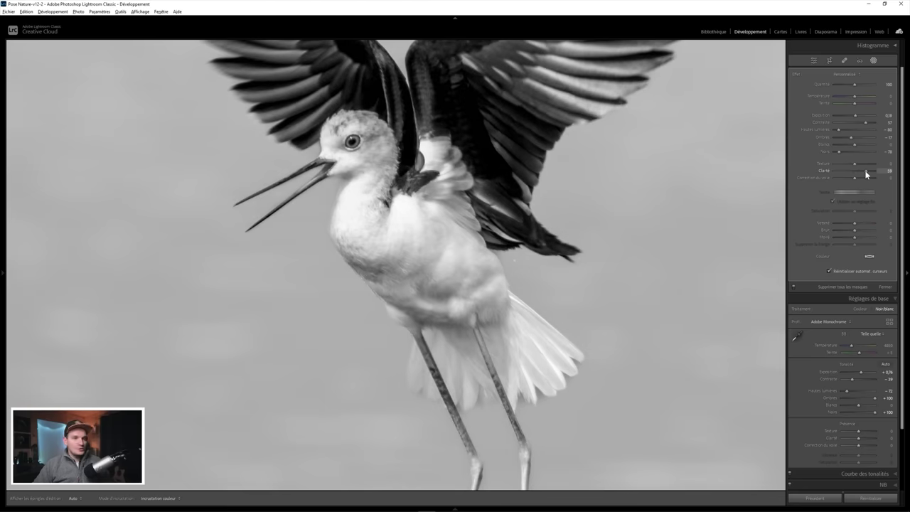
drag(864, 175, 864, 175)
key(z)
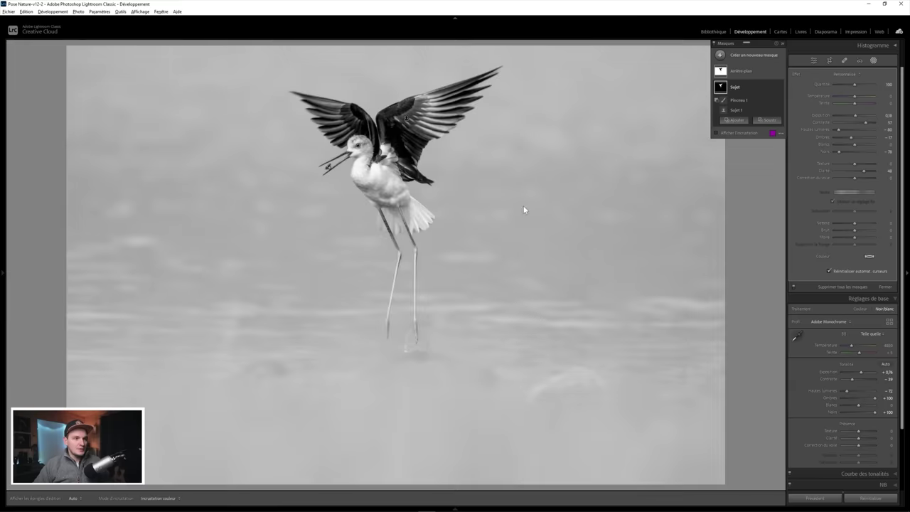
drag(855, 116, 857, 115)
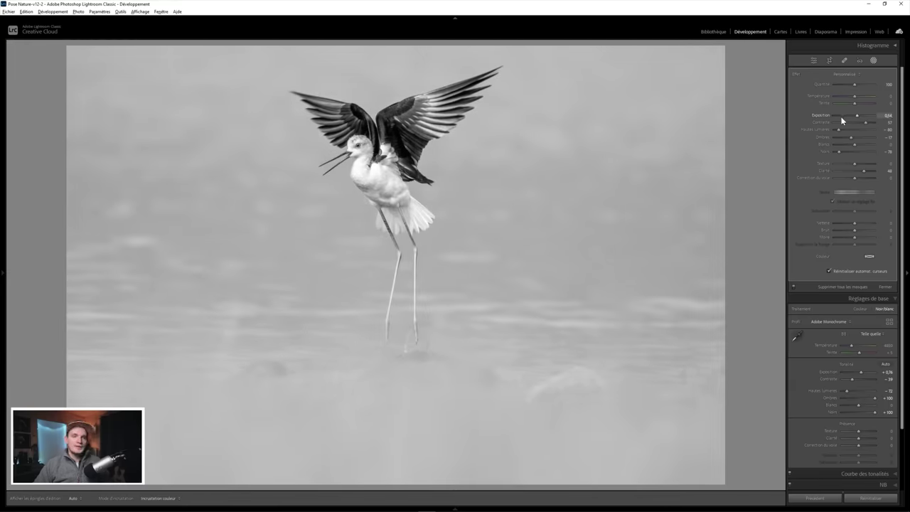
drag(858, 119, 858, 117)
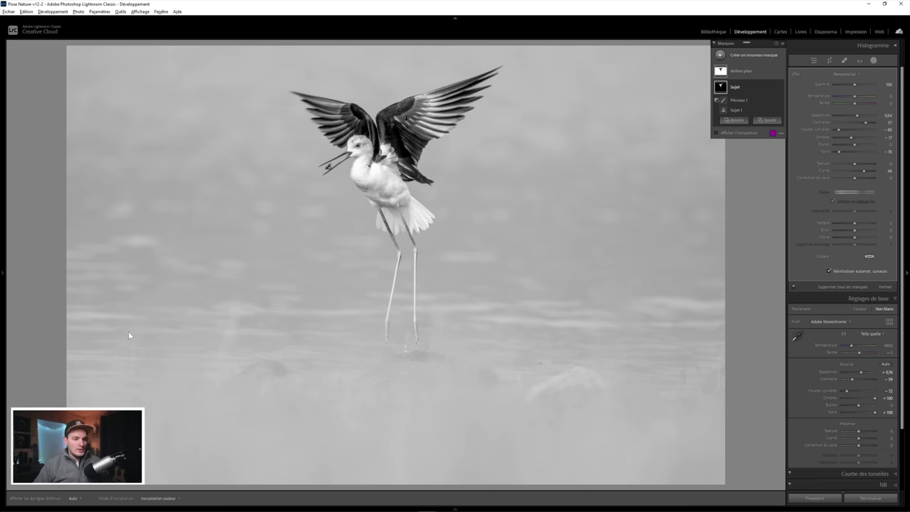
On the Arrière-plan mask, set dehaze −44, raise exposure and lift shadows to 53.
click(753, 71)
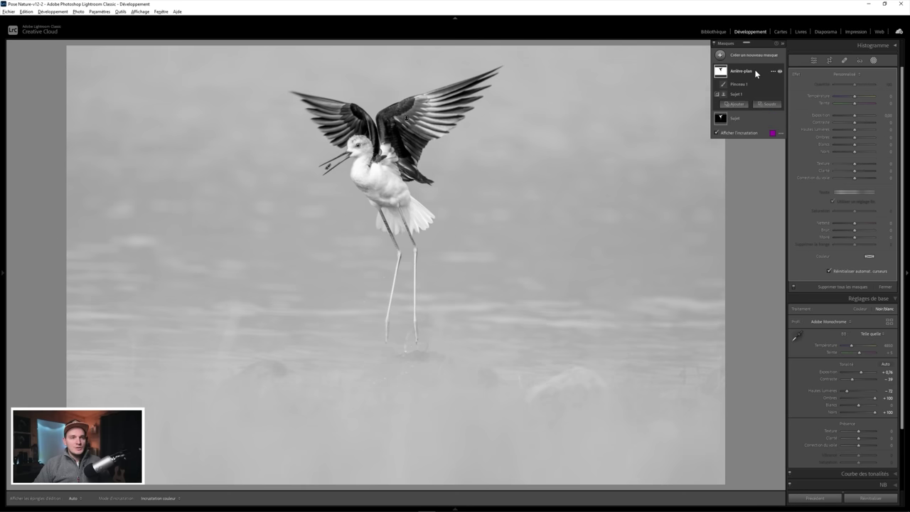
key(o)
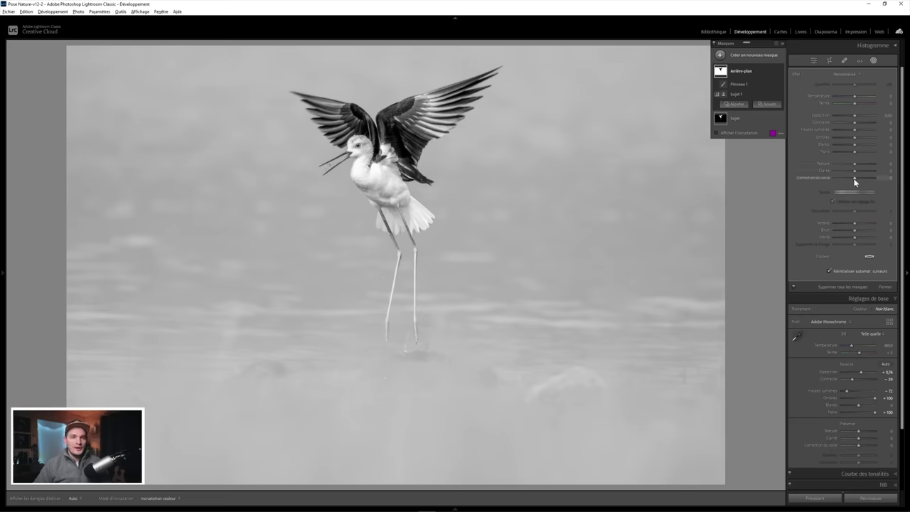
drag(854, 182, 850, 180)
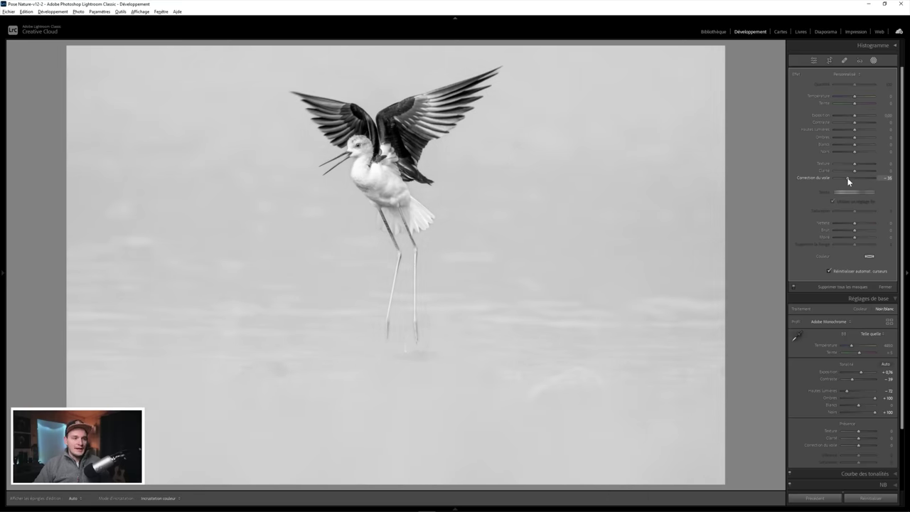
drag(848, 182, 848, 181)
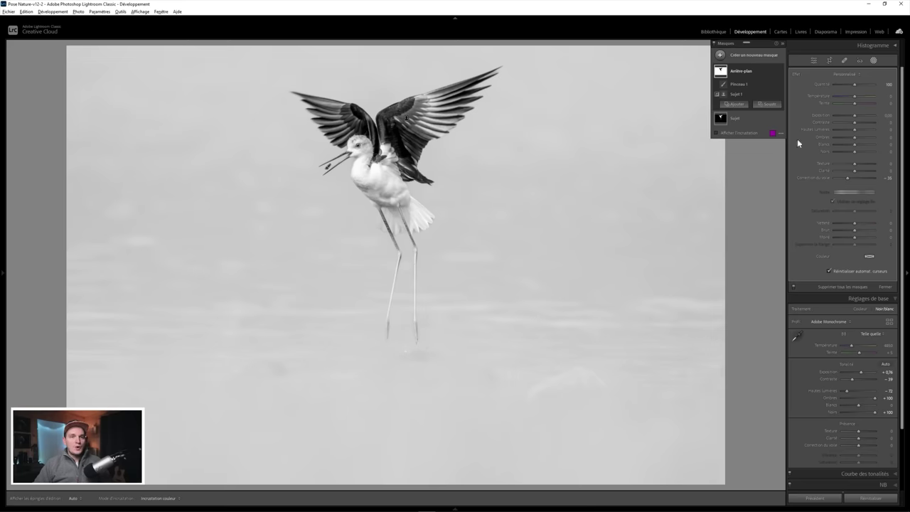
click(857, 116)
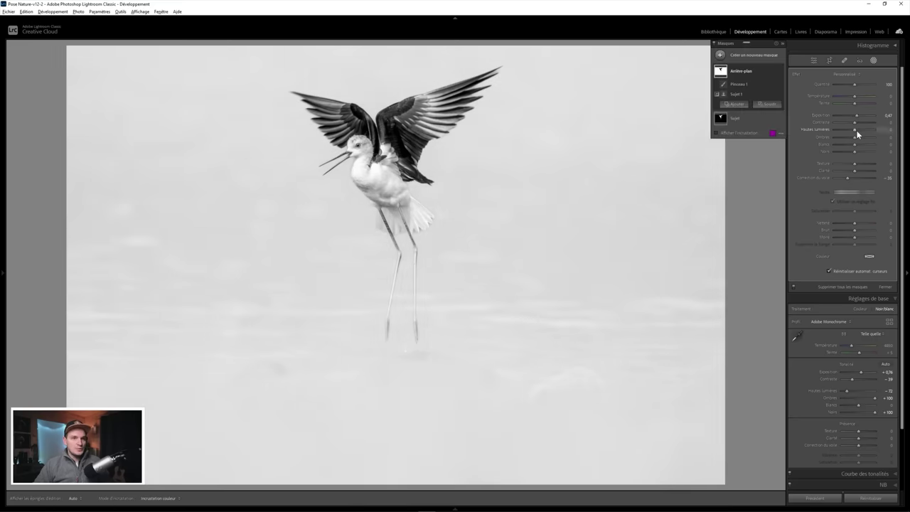
mouse_move(856, 137)
mouse_down()
mouse_move(864, 140)
mouse_move(858, 152)
mouse_up()
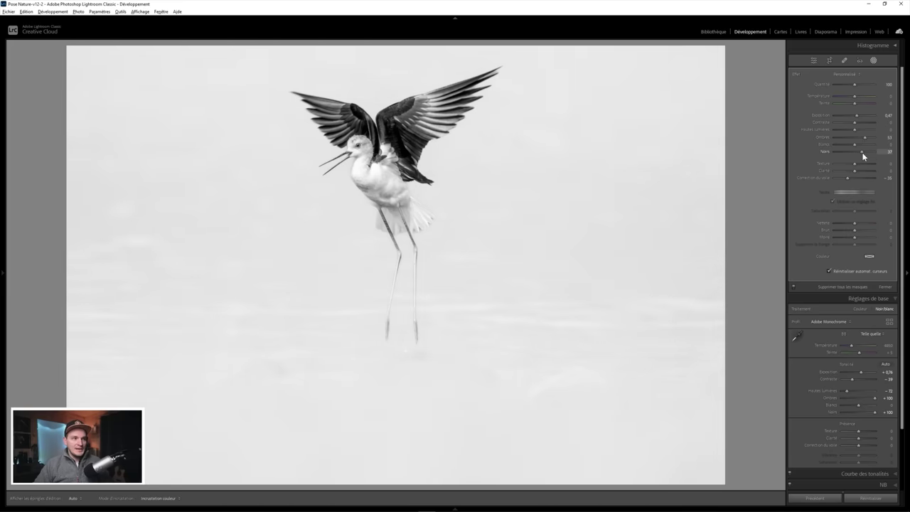
Set background whites 39 and highlights −71, adjust haze, and compare the mask on/off.
key(ctrl+0)
drag(855, 198, 858, 201)
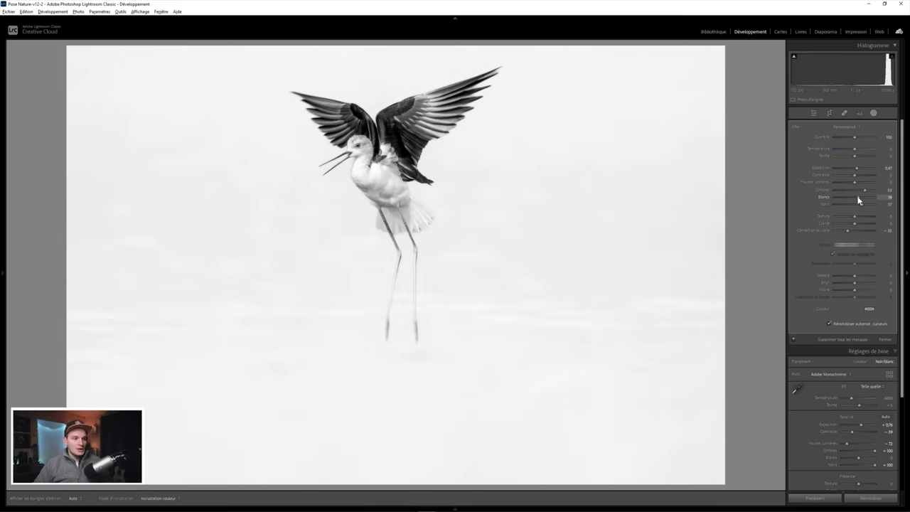
drag(854, 182, 841, 182)
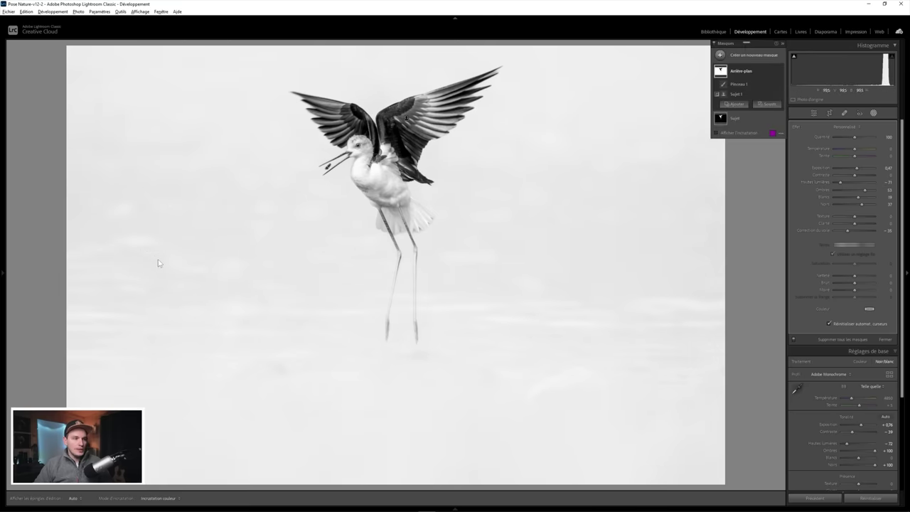
drag(847, 233, 845, 234)
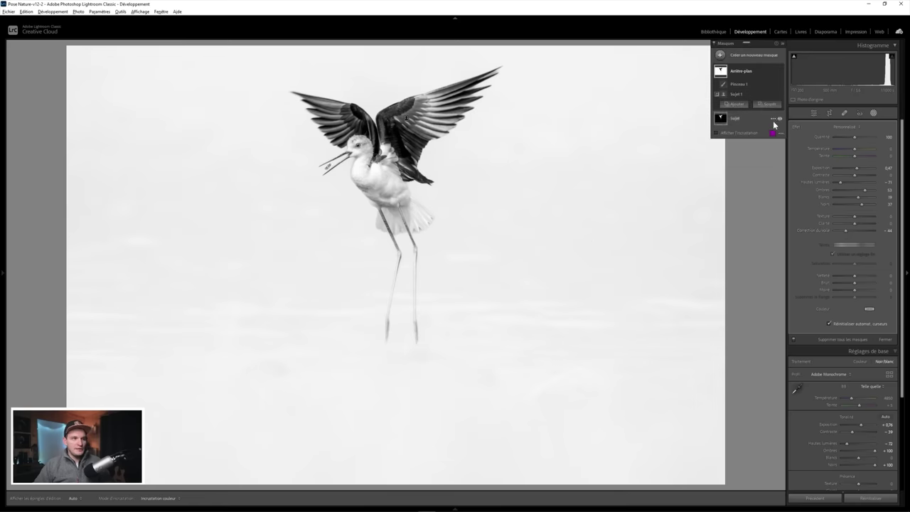
mouse_move(747, 71)
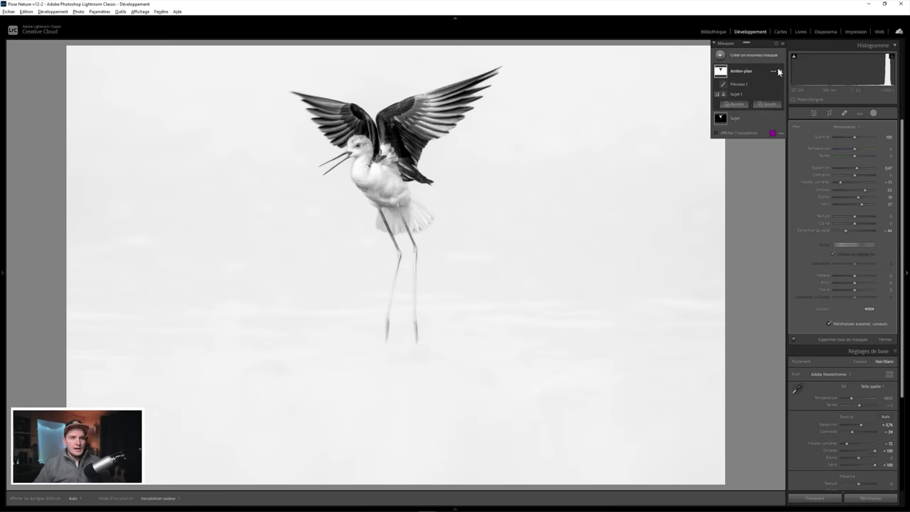
click(780, 70)
click(779, 70)
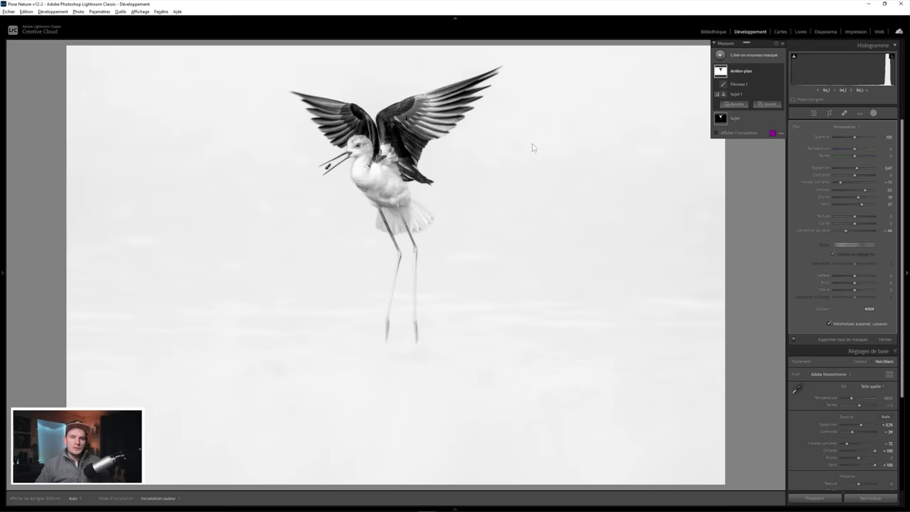
Raise the Sujet mask's exposure to about 1.18 and blacks to −96, comparing on/off.
click(743, 118)
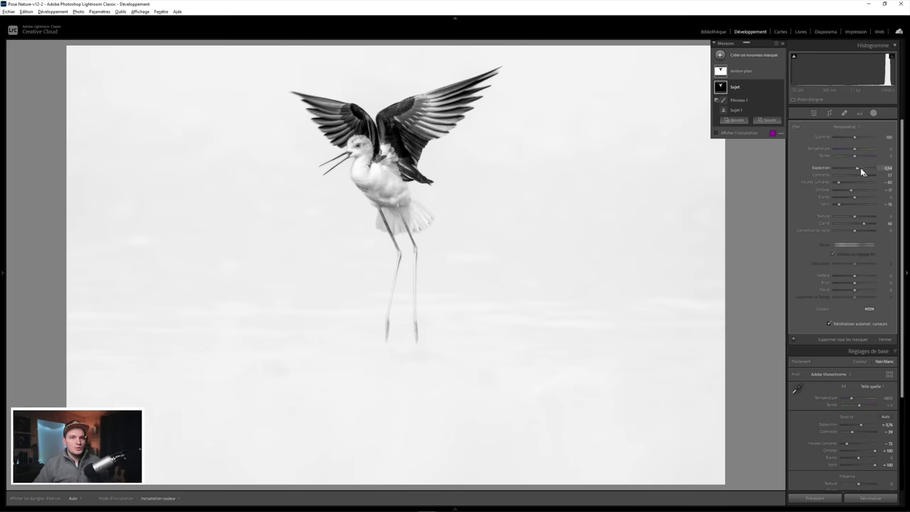
key(shift+w)
drag(858, 167, 861, 169)
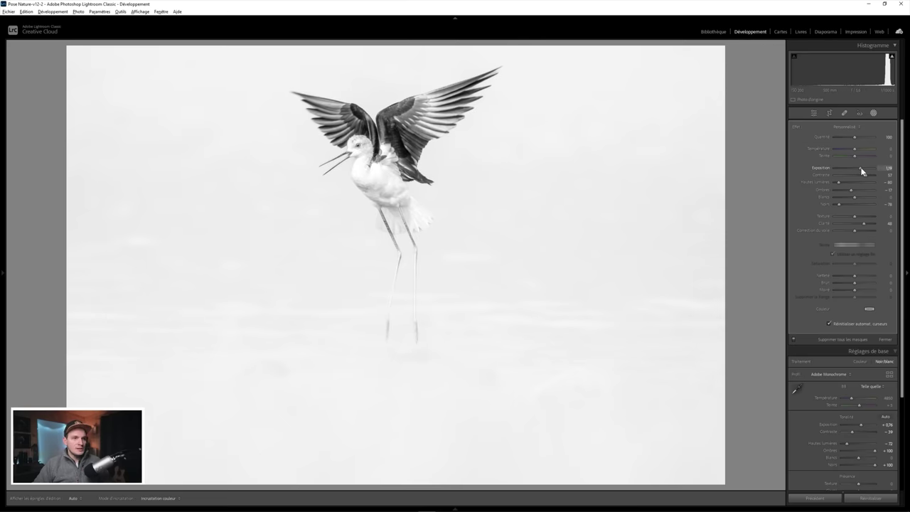
drag(839, 204, 838, 207)
drag(836, 205, 852, 192)
click(779, 88)
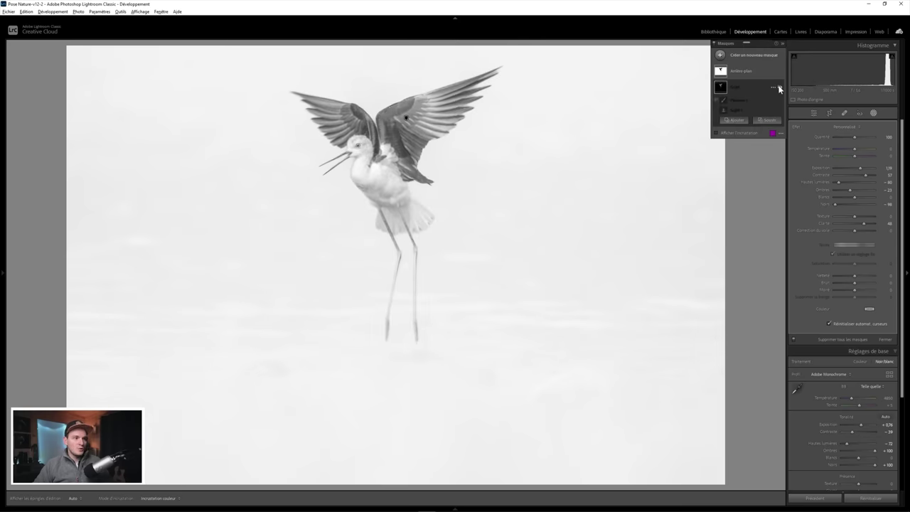
click(779, 88)
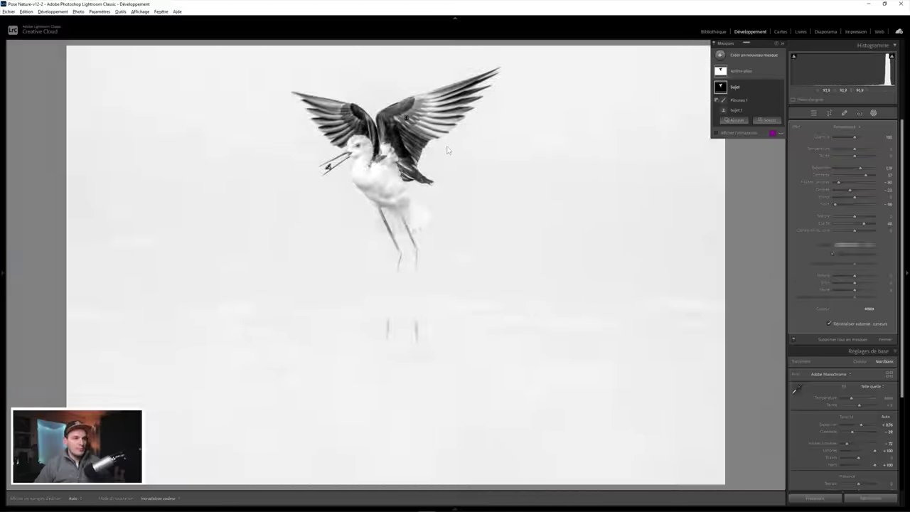
Zoom in on the bird's wing and head, then show the Before/After comparison.
drag(447, 150, 369, 213)
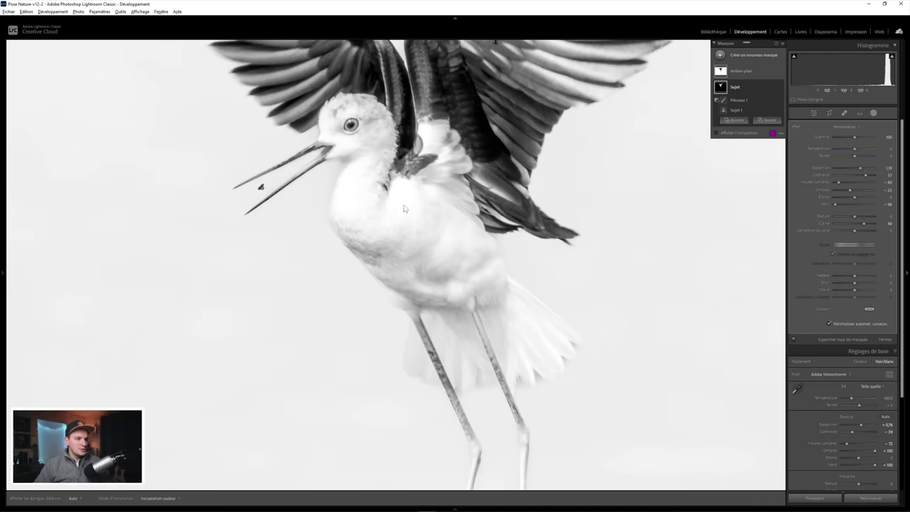
drag(349, 192, 355, 229)
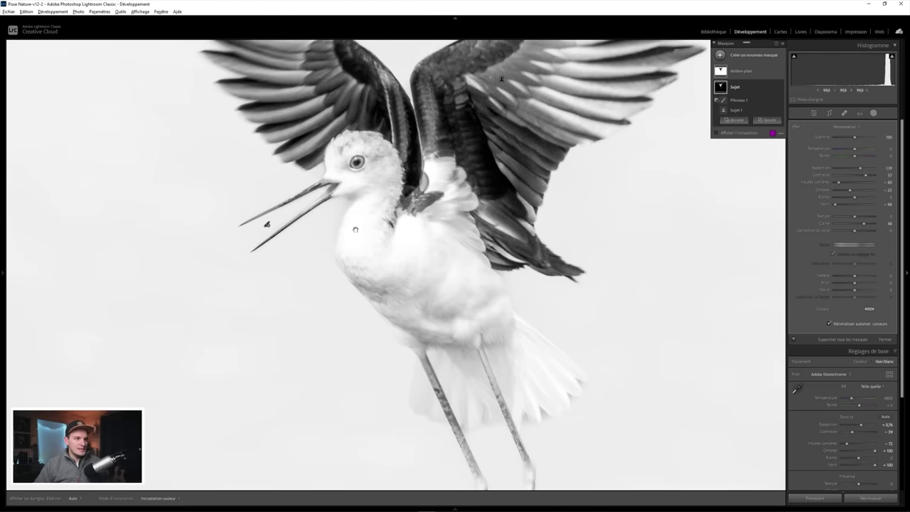
key(y)
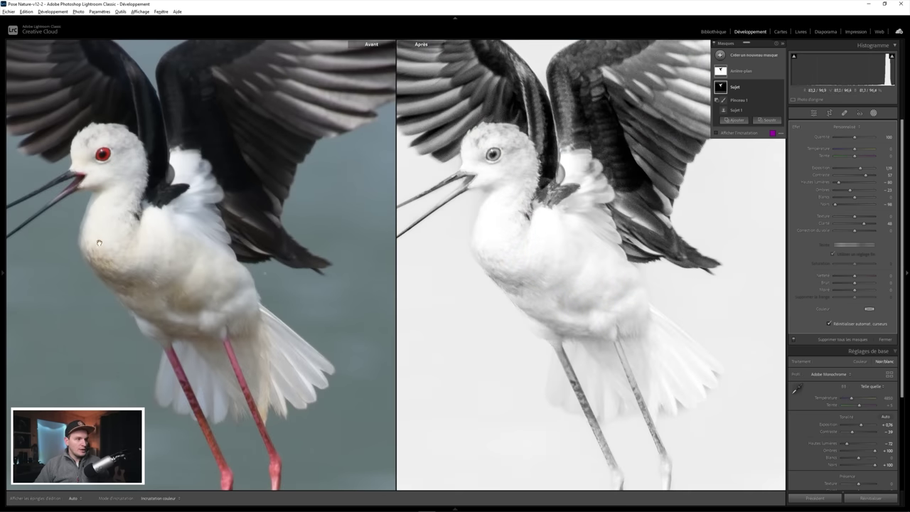
Add a full-flow brush mask (Masque 1) painted over the bird's white chest.
key(y)
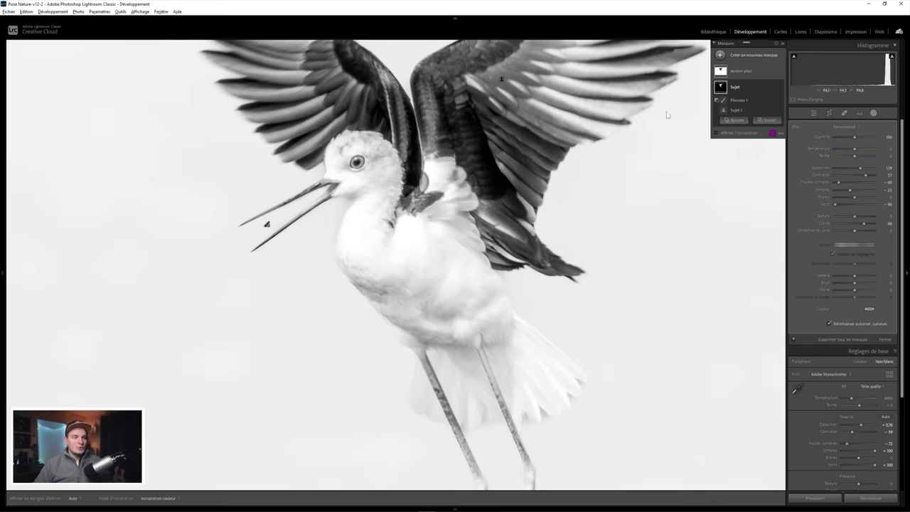
click(747, 57)
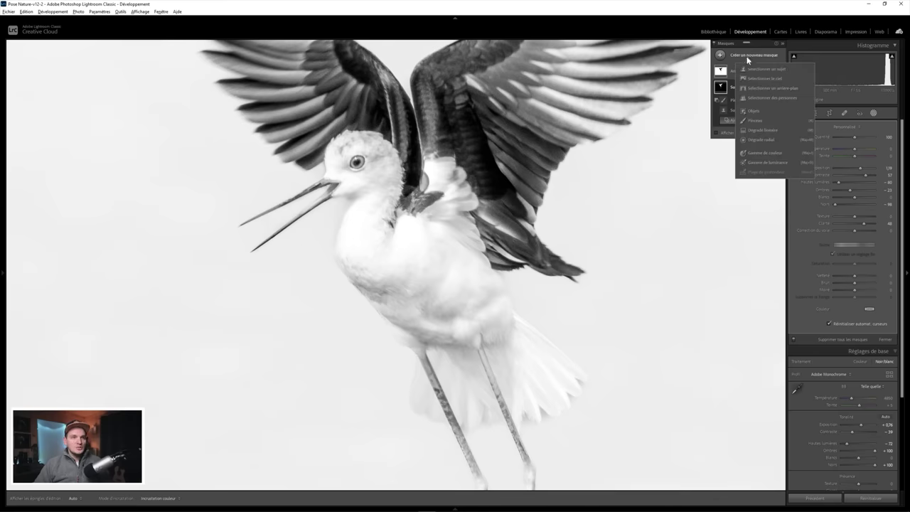
click(754, 121)
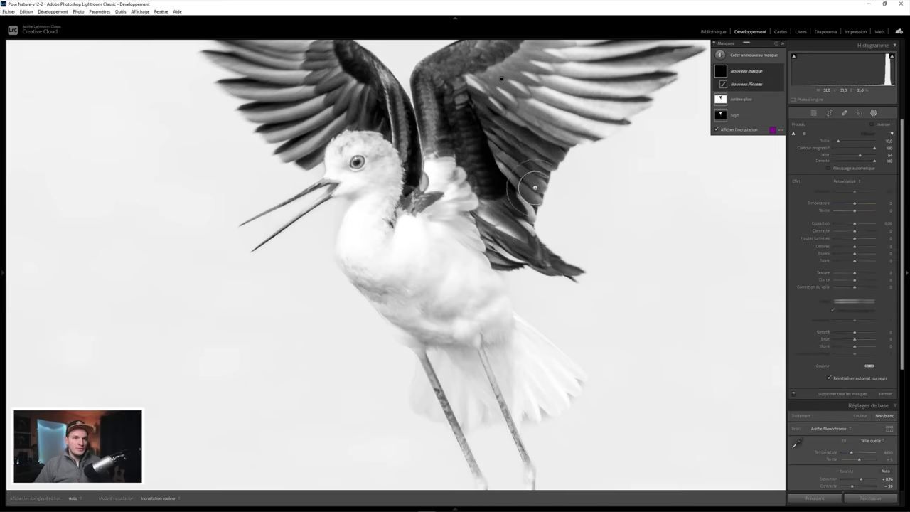
drag(872, 155, 878, 155)
drag(368, 233, 367, 258)
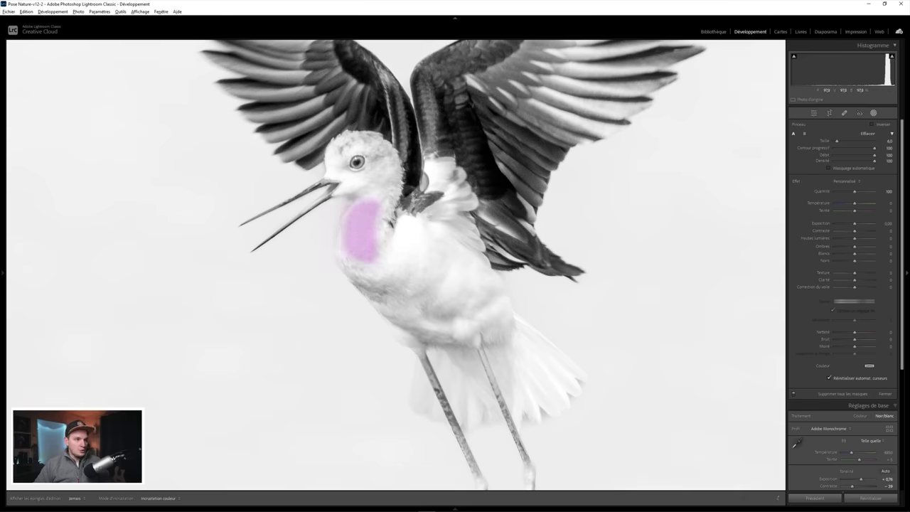
drag(411, 229, 402, 257)
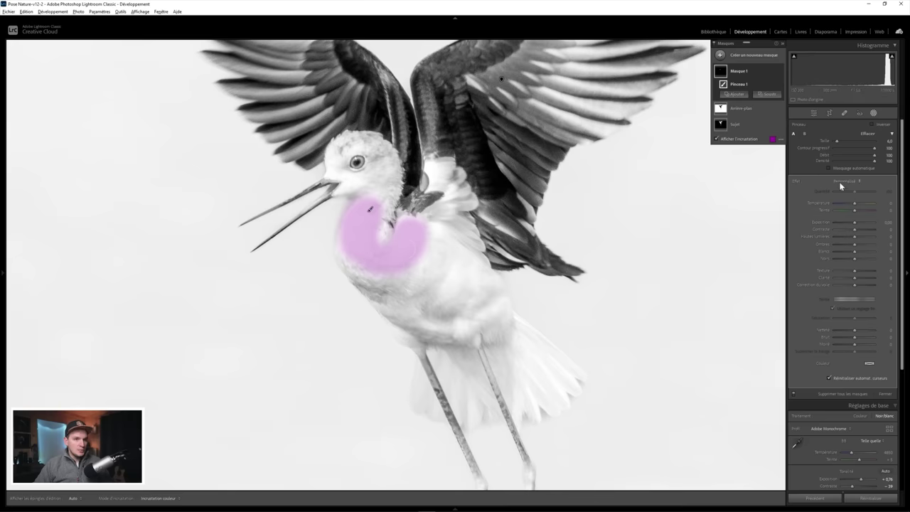
Lower Masque 1's highlights to −87, compare it on/off, and zoom to fit.
mouse_move(853, 236)
mouse_down()
mouse_move(837, 236)
mouse_move(852, 223)
mouse_up()
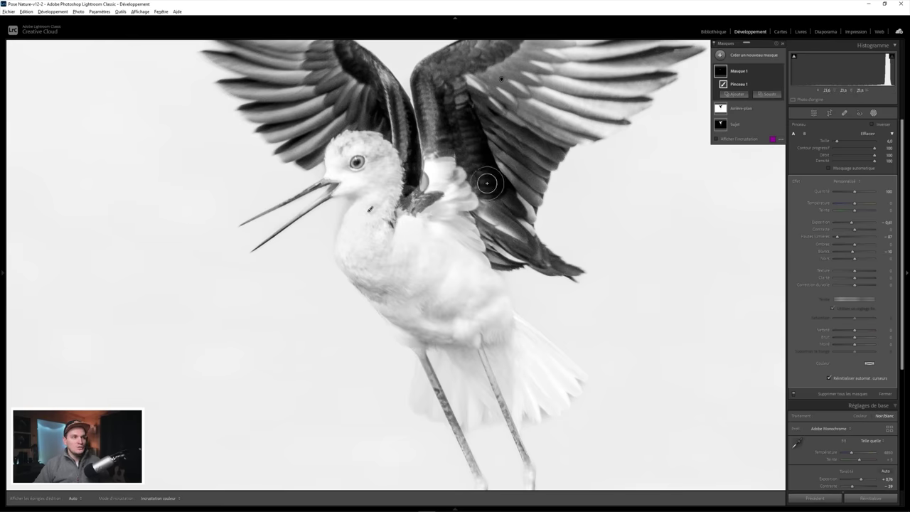
click(780, 71)
click(780, 71)
click(779, 71)
click(780, 71)
click(780, 71)
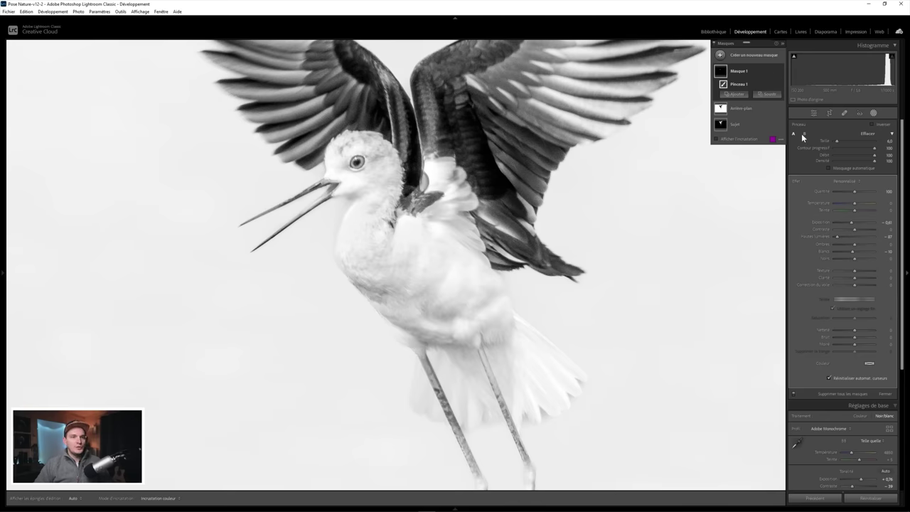
key(z)
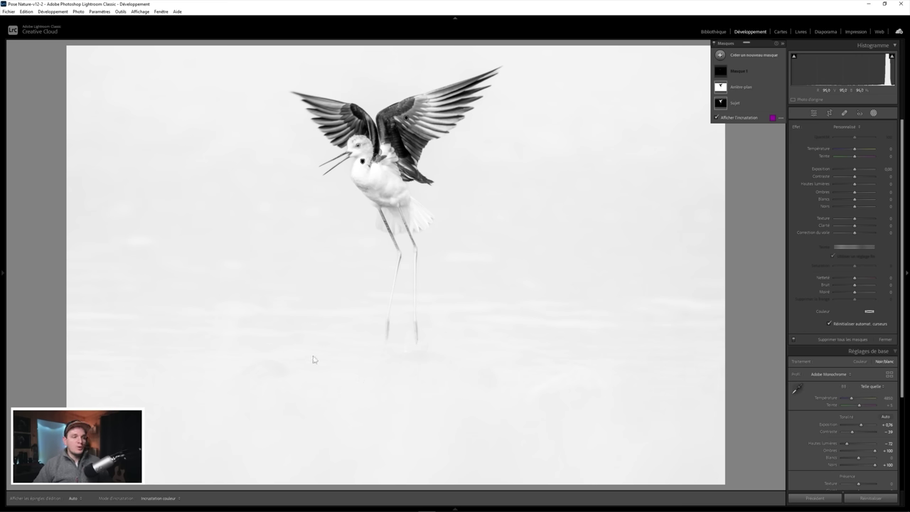
Add a new enlarged brush mask painted across the lower part of the photo.
click(762, 56)
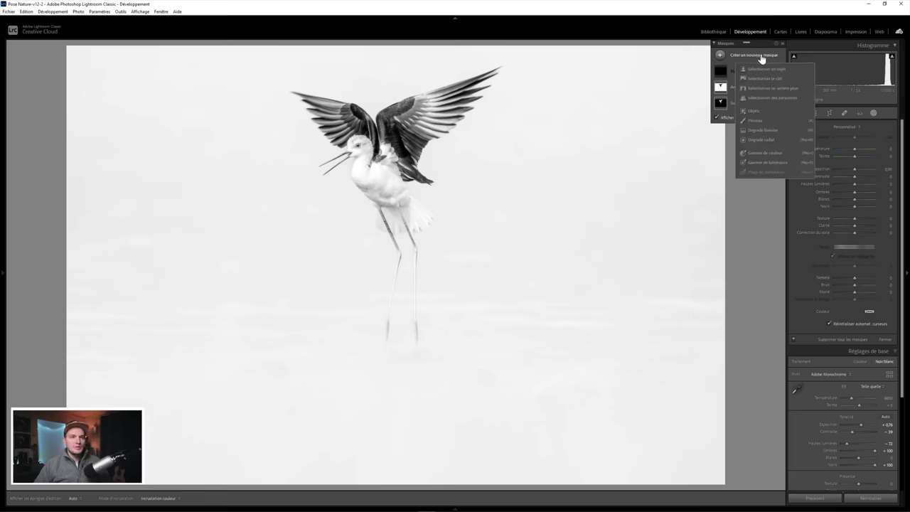
click(763, 122)
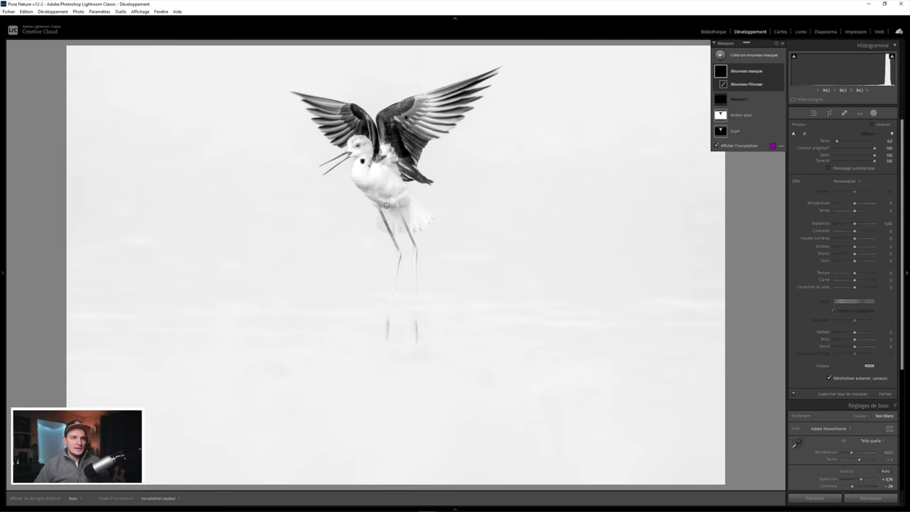
key(alt)
mouse_move(152, 322)
mouse_down()
mouse_move(736, 363)
mouse_move(107, 384)
mouse_up()
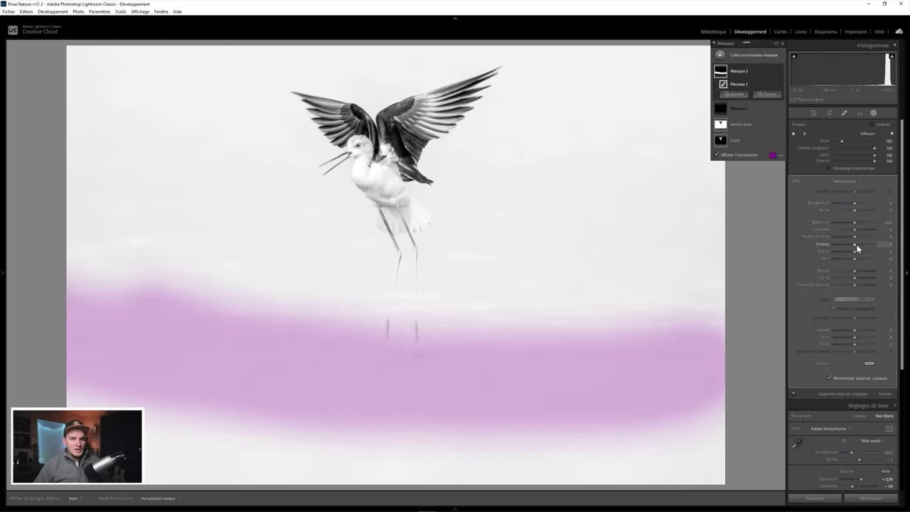
Give the lower-area mask shadows 73, blacks 30 and Correction du voile -12, checking it on and off.
drag(865, 243, 861, 258)
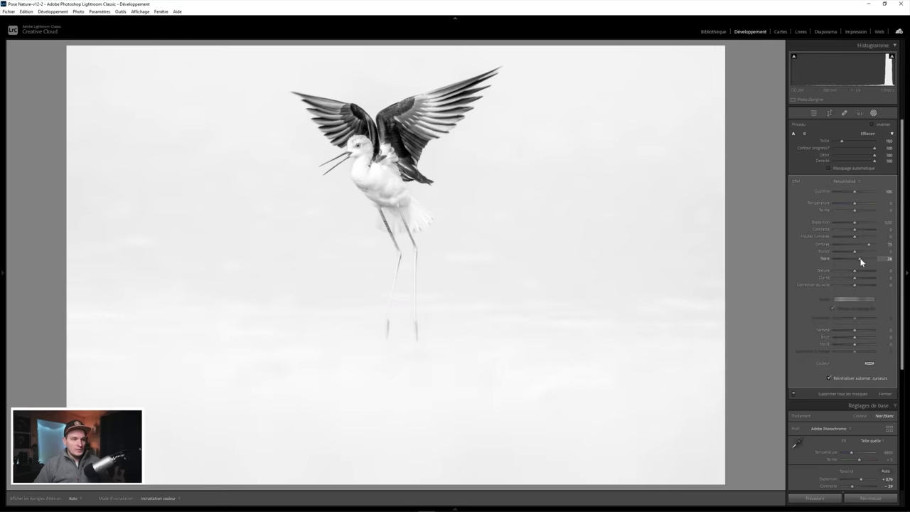
click(853, 286)
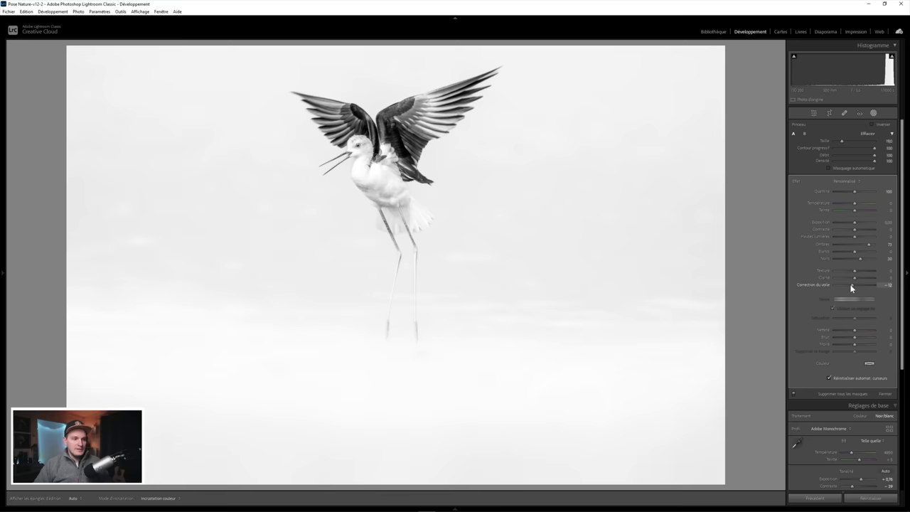
click(779, 69)
click(779, 70)
click(779, 69)
click(779, 70)
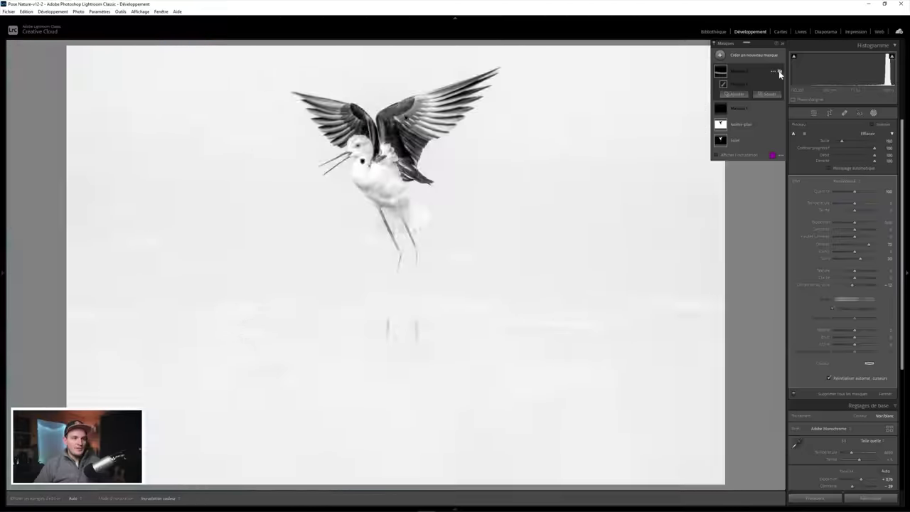
click(779, 70)
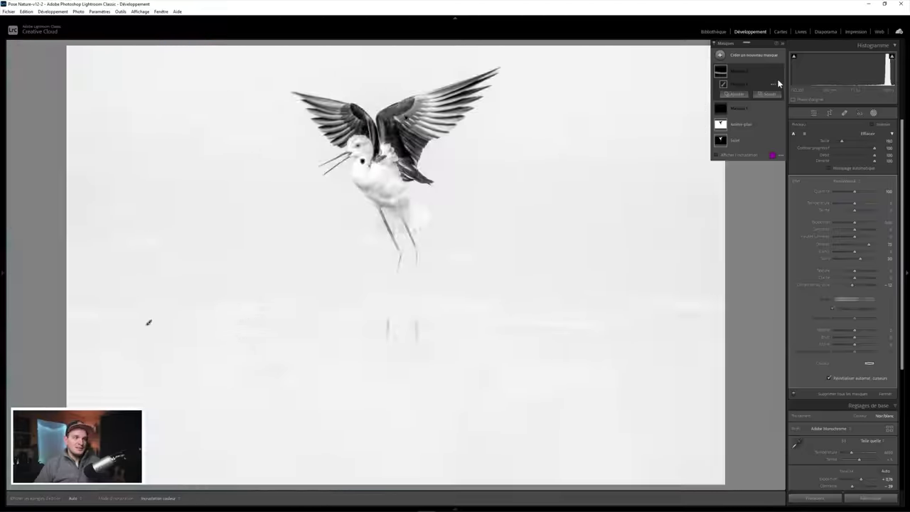
Leave masking and set global blacks +70, shadows +70, highlights -100 and contrast -35.
click(874, 114)
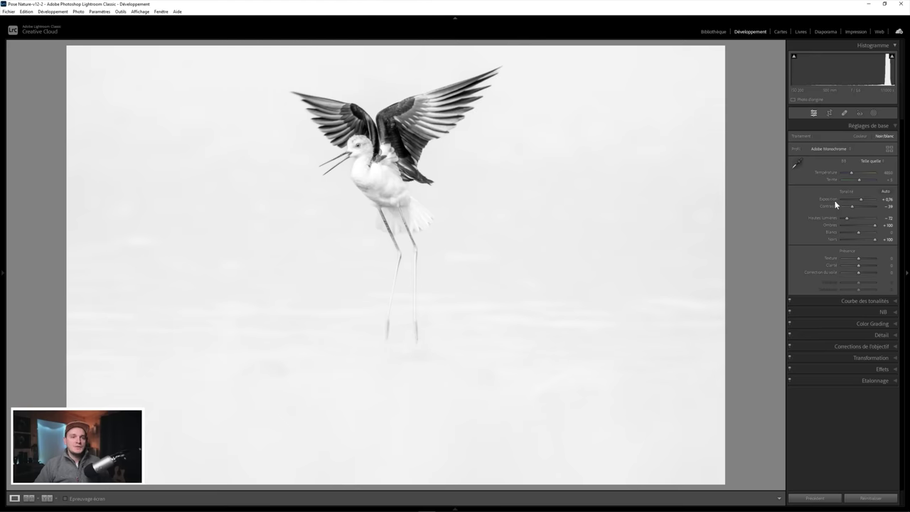
click(869, 239)
drag(874, 226, 870, 226)
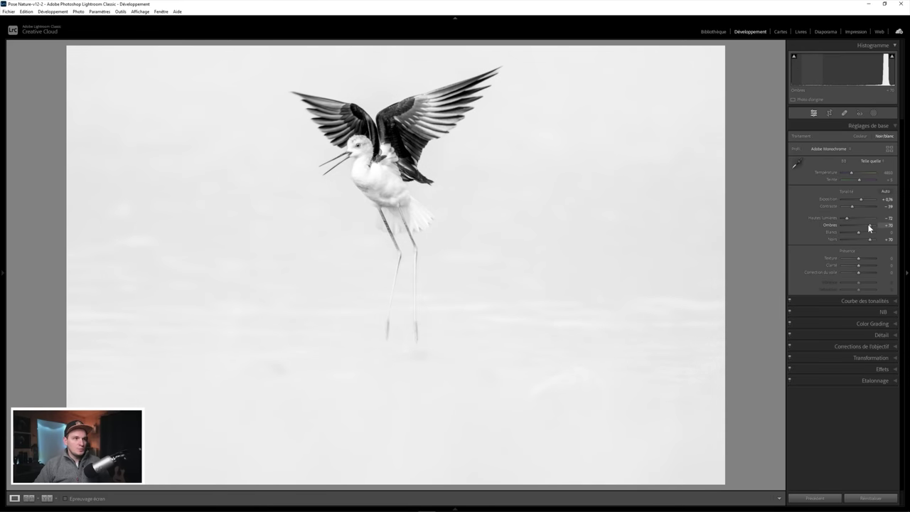
drag(847, 217, 860, 202)
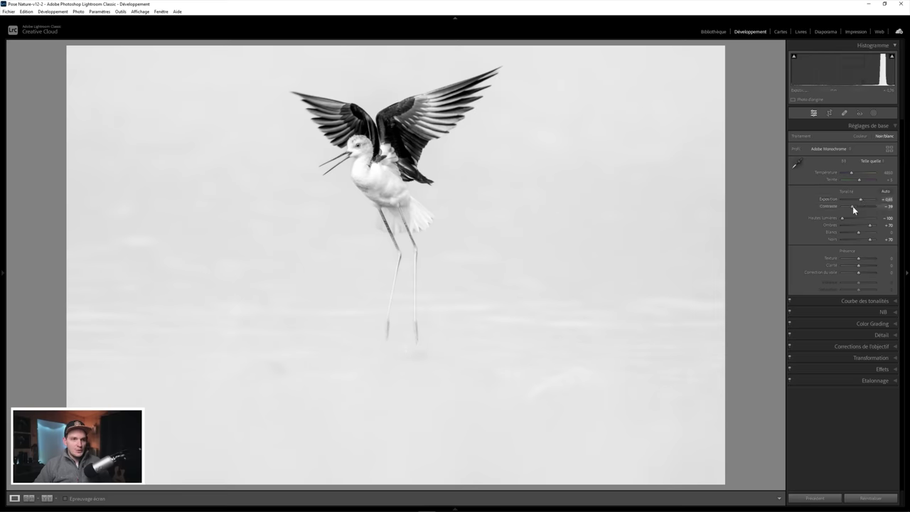
drag(852, 205, 854, 205)
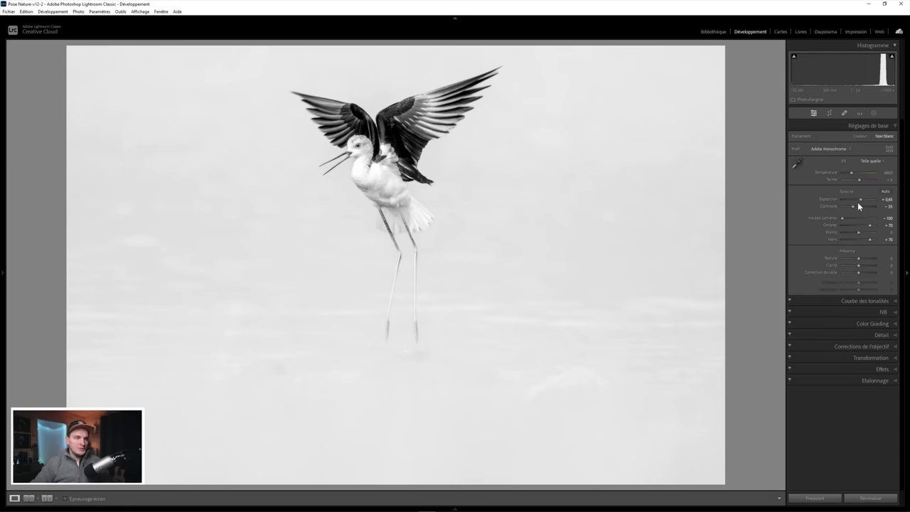
Crop tighter with the bird larger and centred, then compare before and after.
click(829, 113)
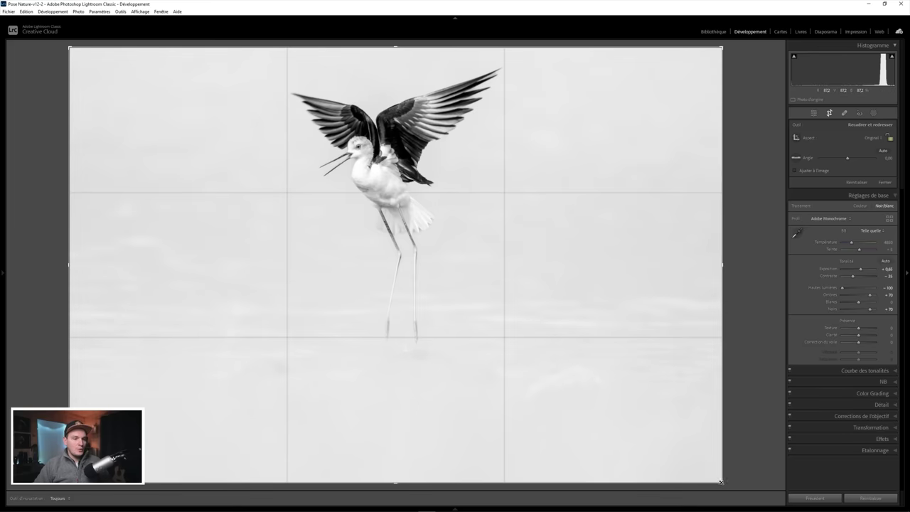
drag(721, 482, 653, 451)
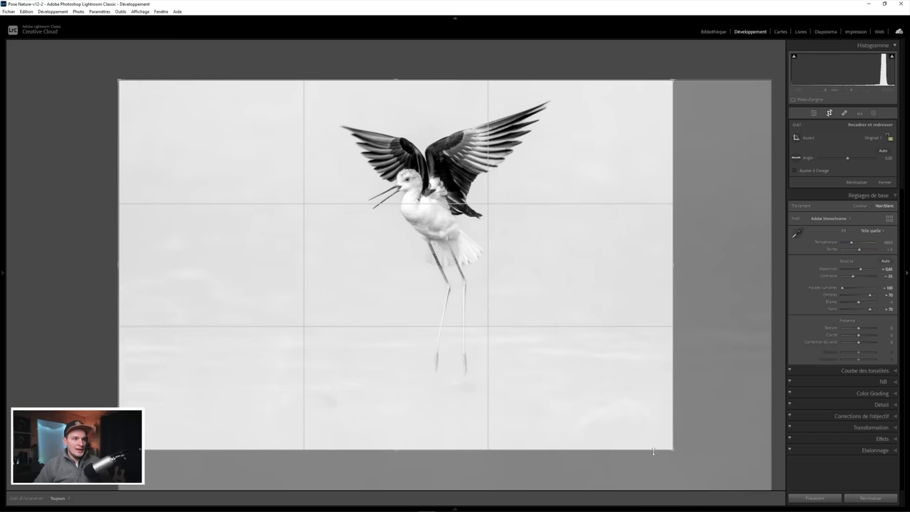
drag(573, 395, 581, 392)
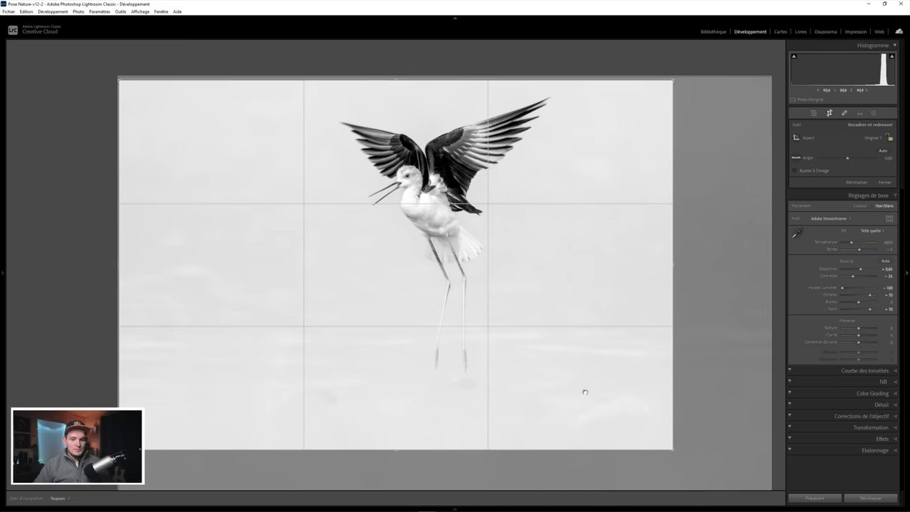
key(Return)
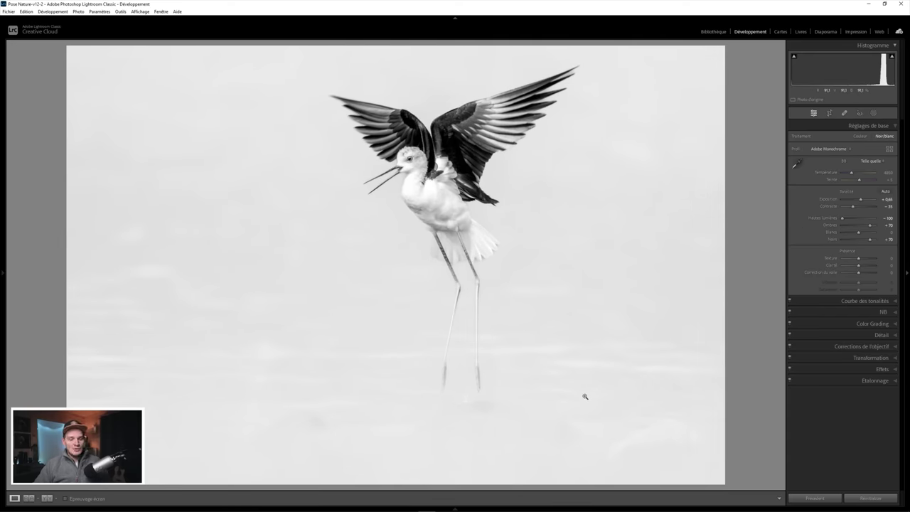
key(y)
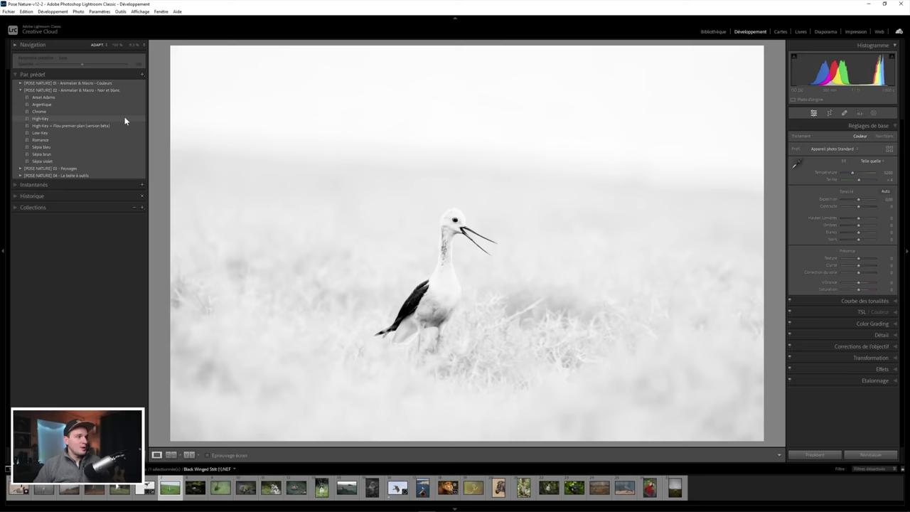
Apply the High-Key preset to the stilt-in-grass photo and settle its amount around 99.
click(124, 119)
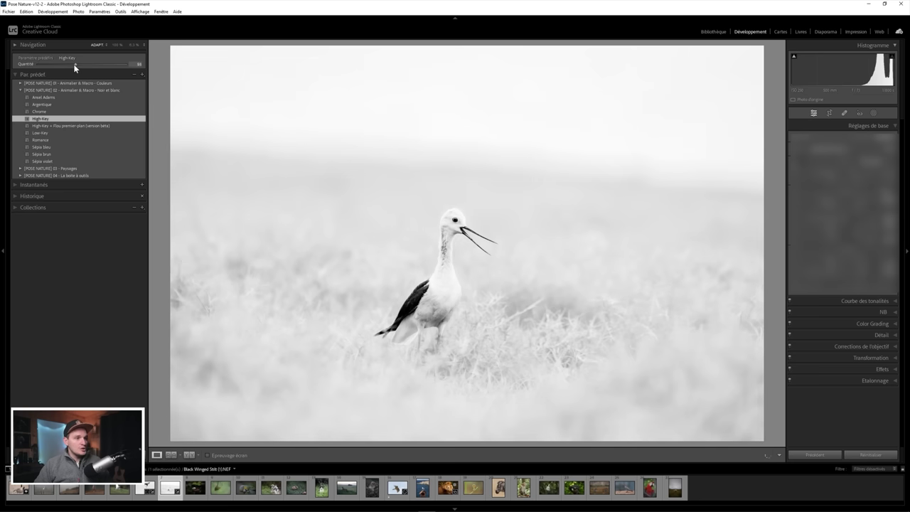
drag(78, 68, 63, 67)
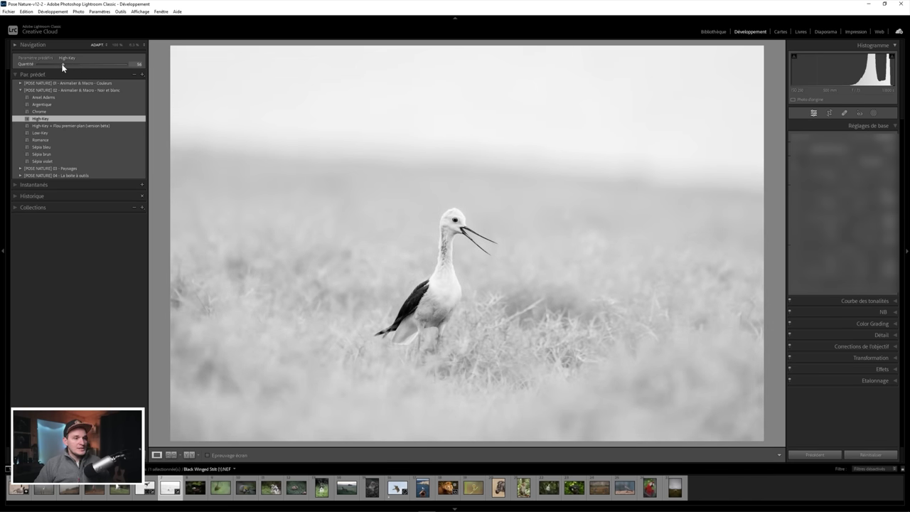
drag(63, 64, 91, 67)
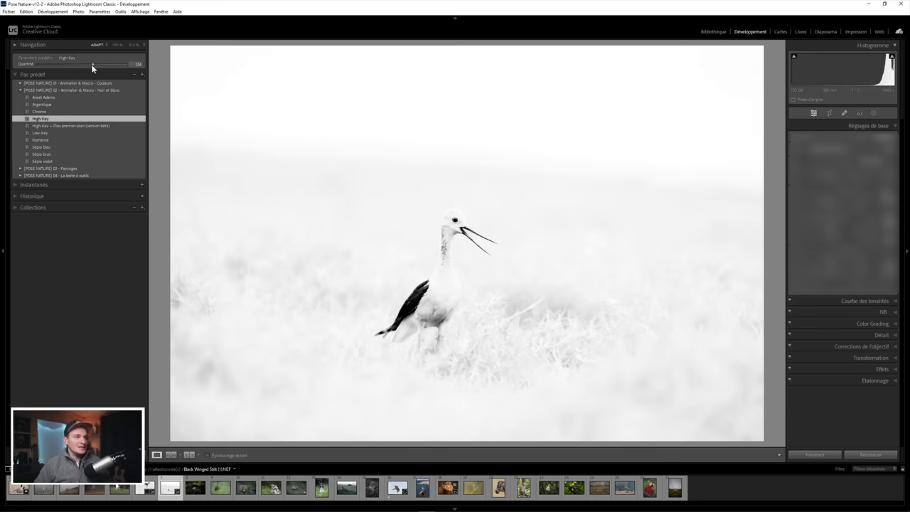
drag(92, 67, 81, 66)
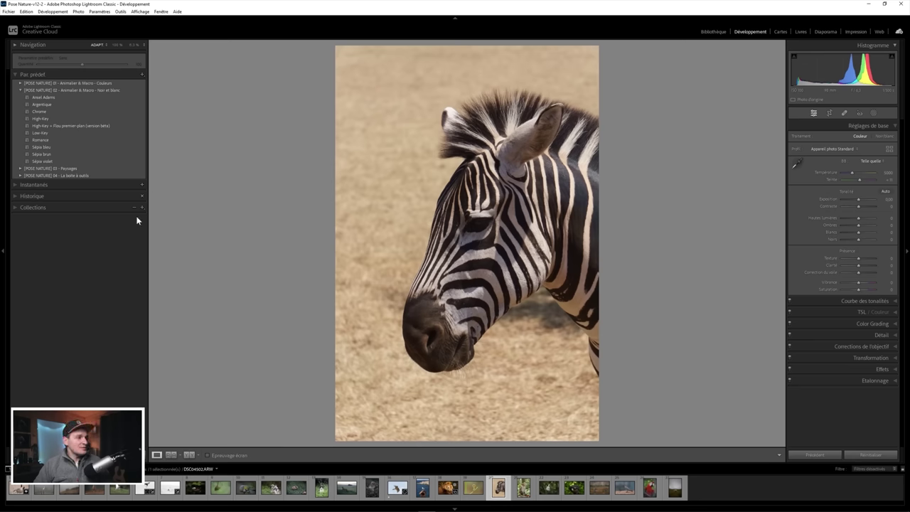
Apply High-Key to the zebra photo at amount 138 and view before/after side by side.
click(45, 120)
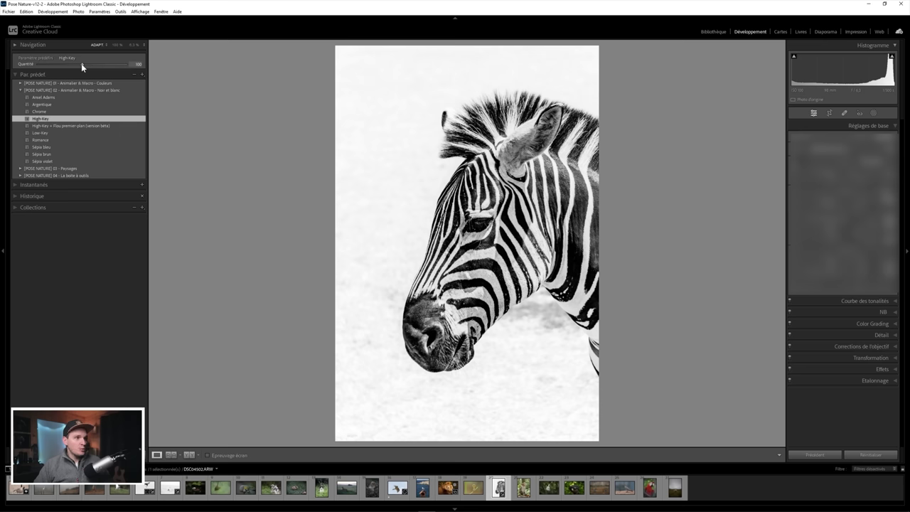
drag(83, 64, 97, 65)
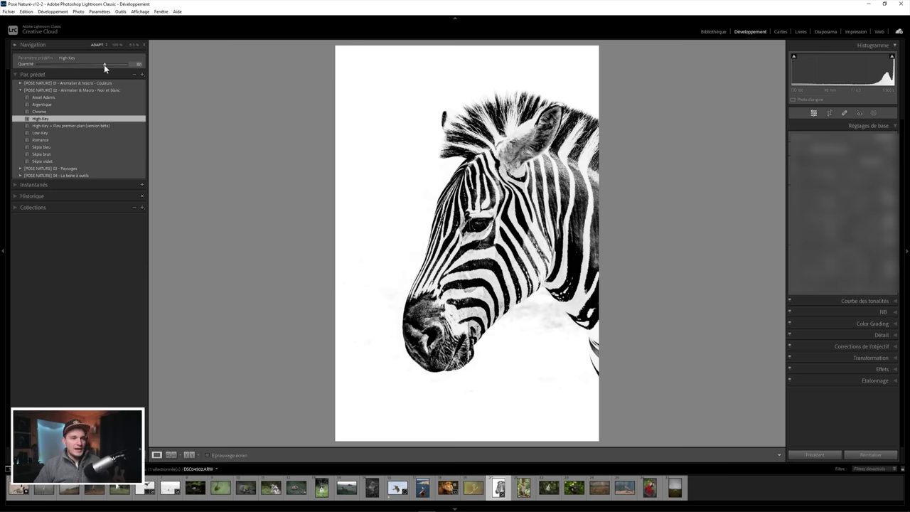
key(y)
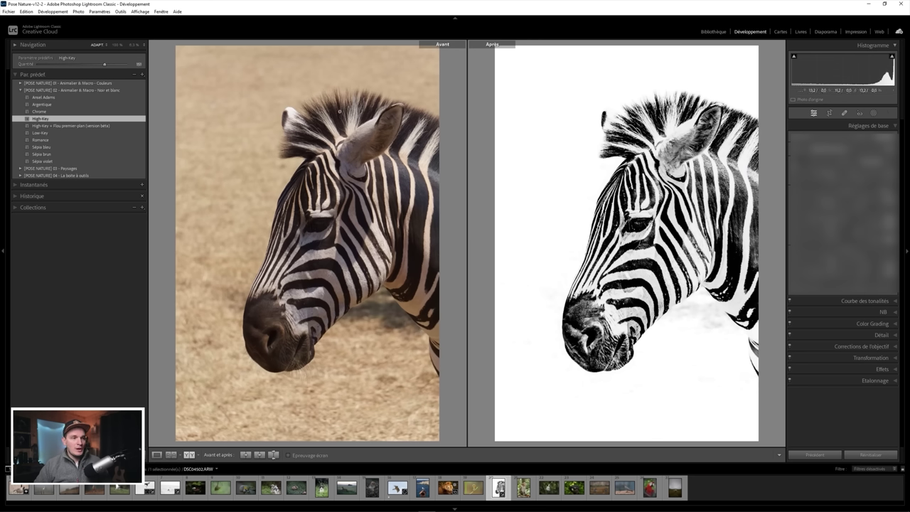